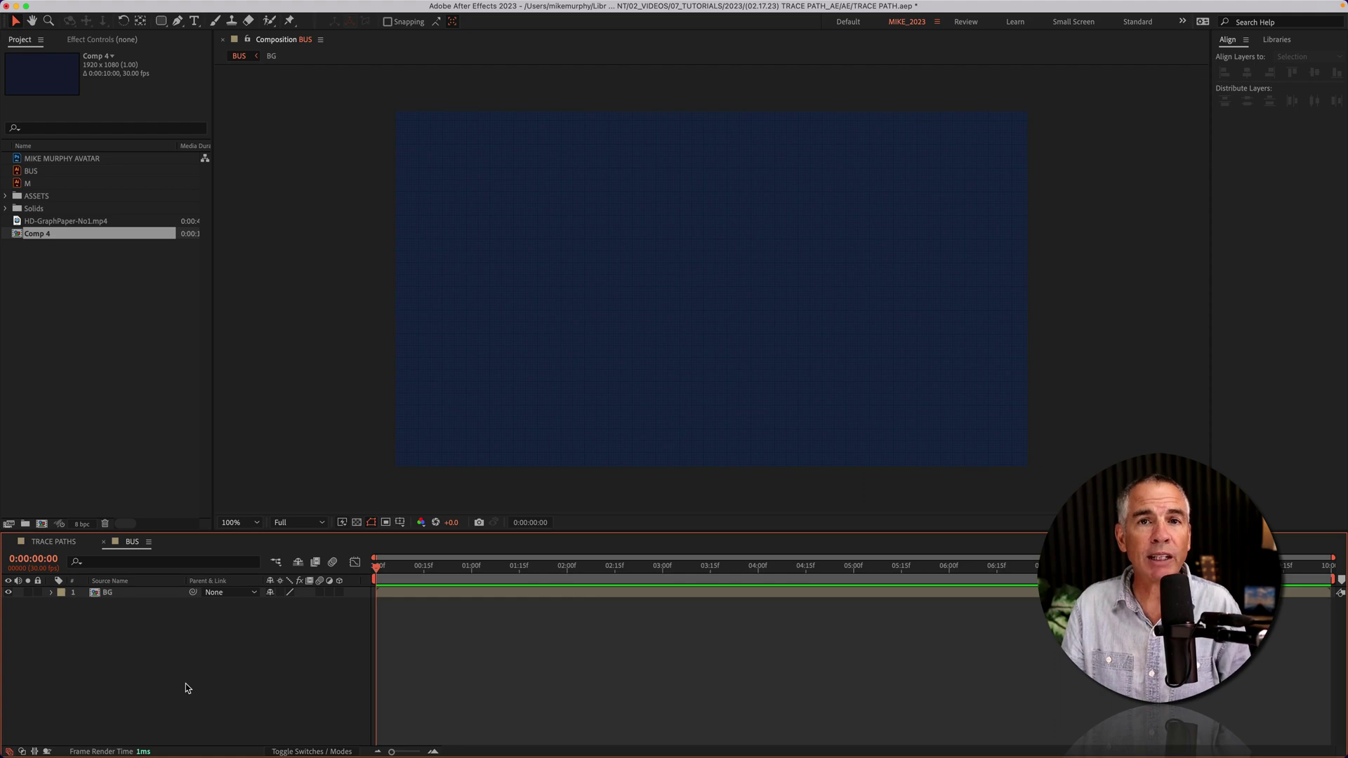
Draw a red, yellow-outlined rounded rectangle as a Bezier path, centred horizontally and vertically in BUS
click(161, 21)
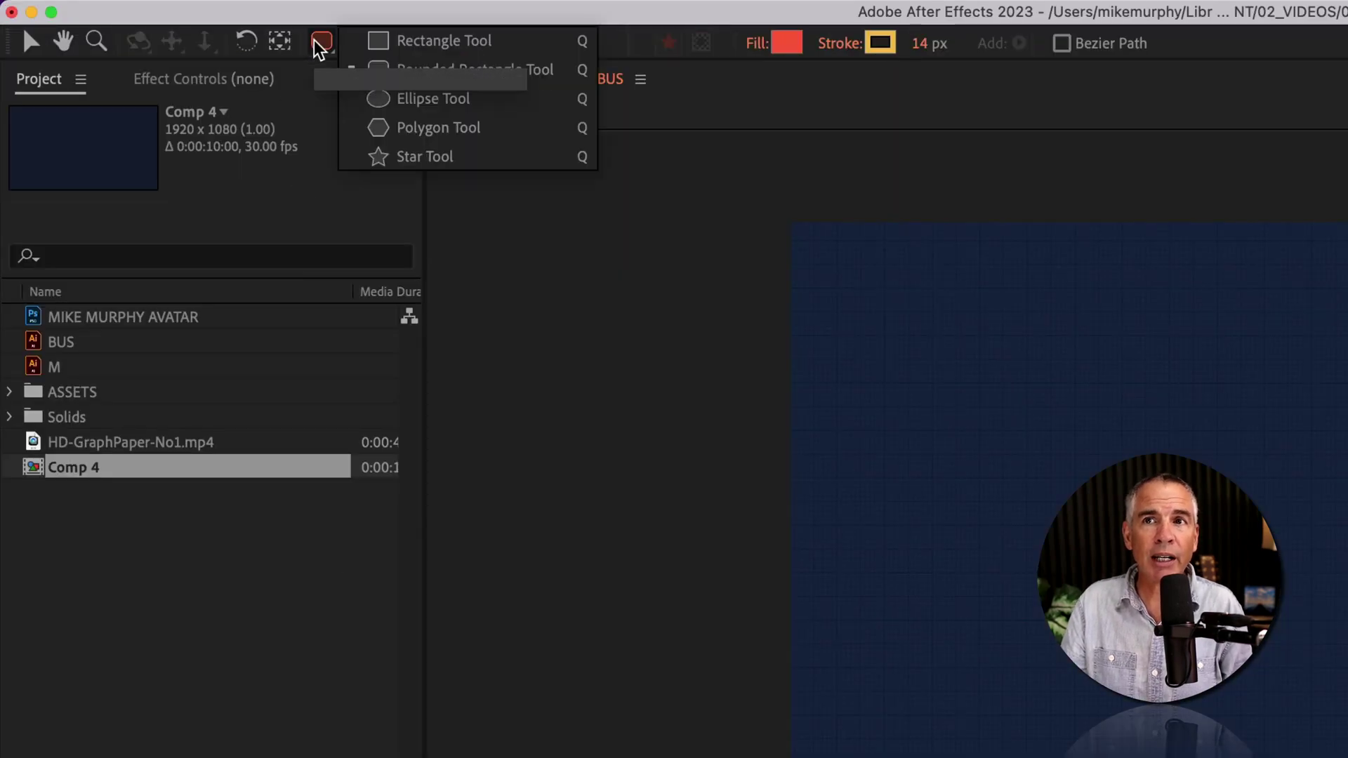
click(518, 72)
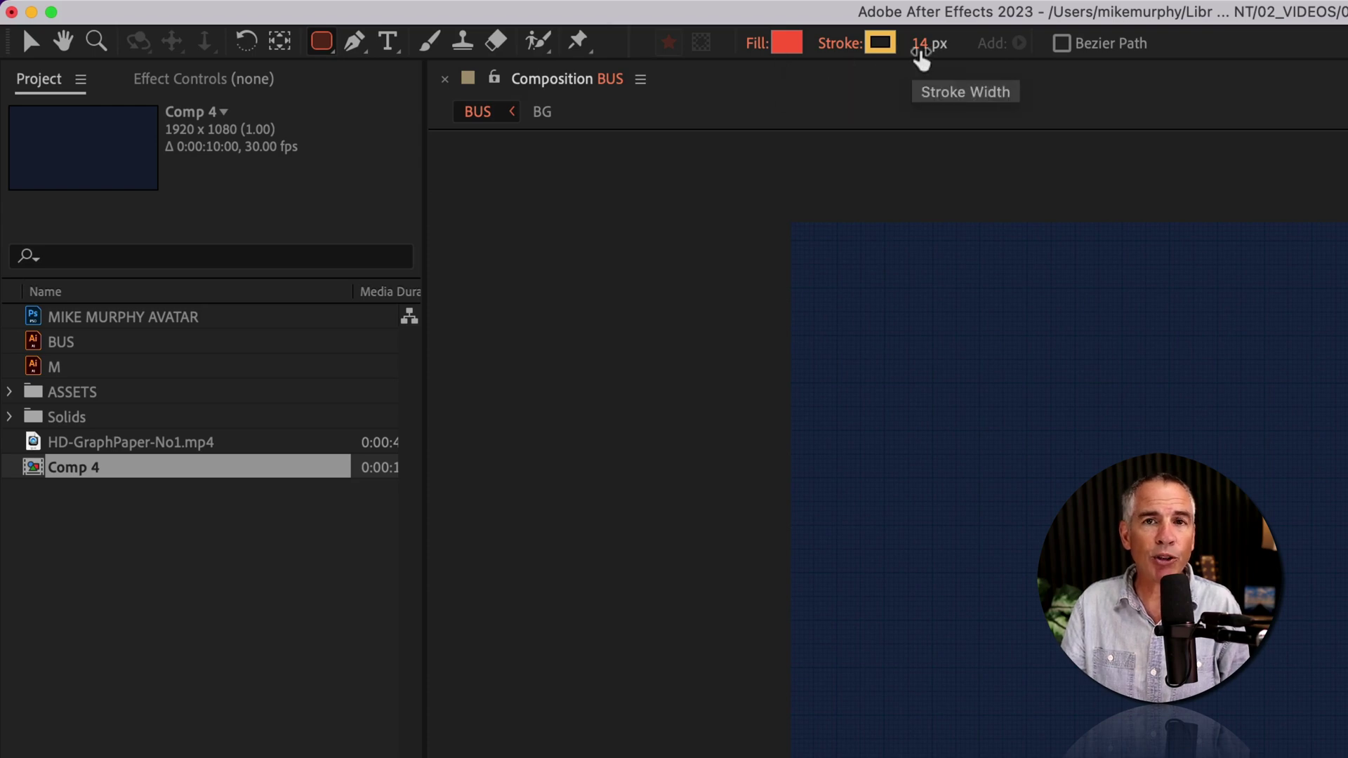
click(1062, 43)
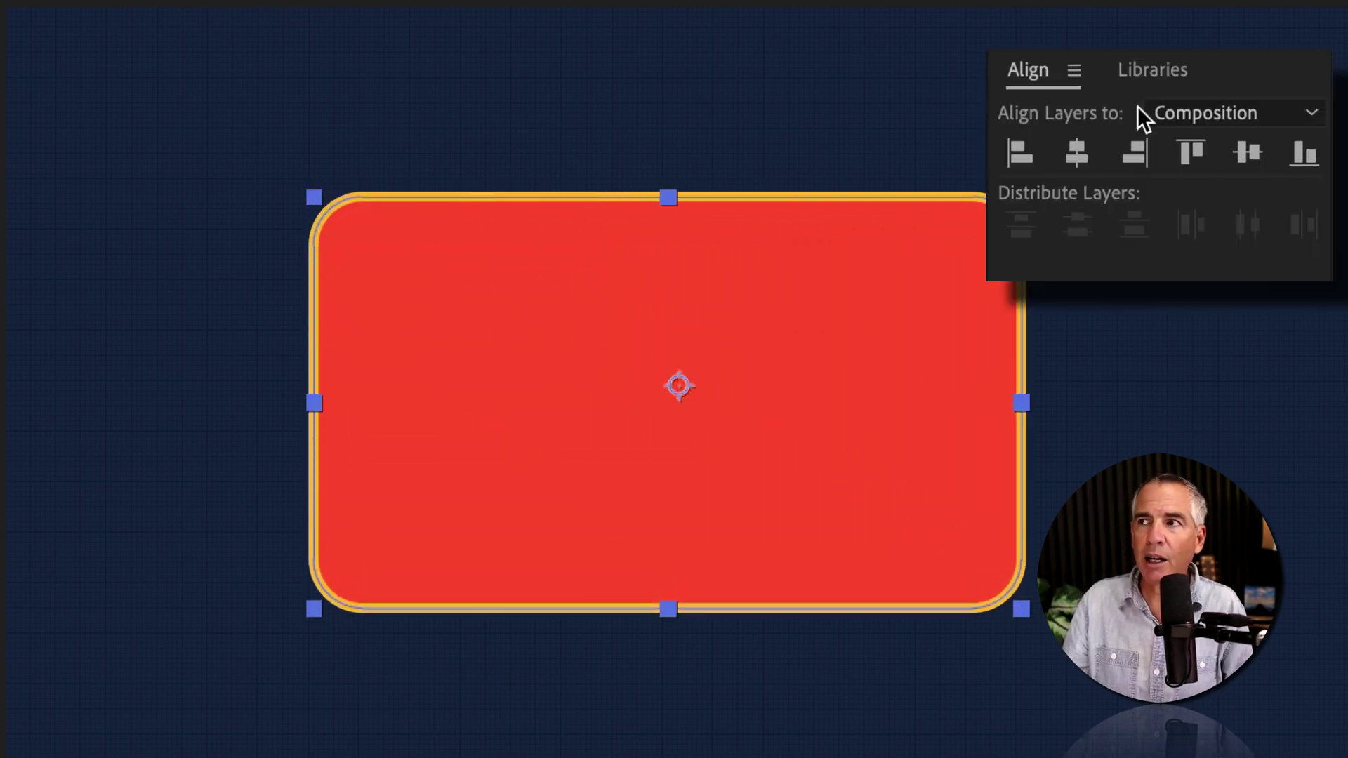
click(1085, 152)
click(1243, 152)
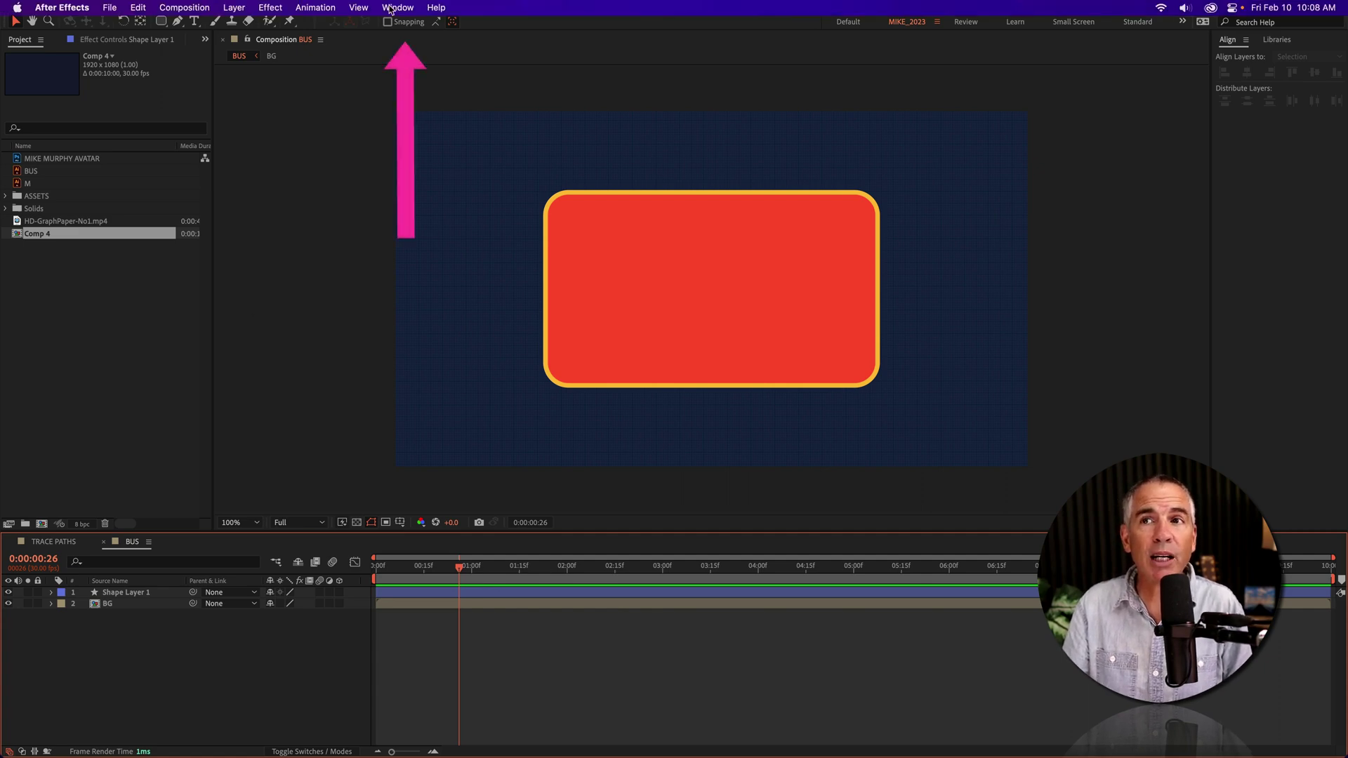
Open Create Nulls From Paths.jsx and try Points Follow Nulls, Nulls Follow Points and Trace Path with no path selected
click(394, 8)
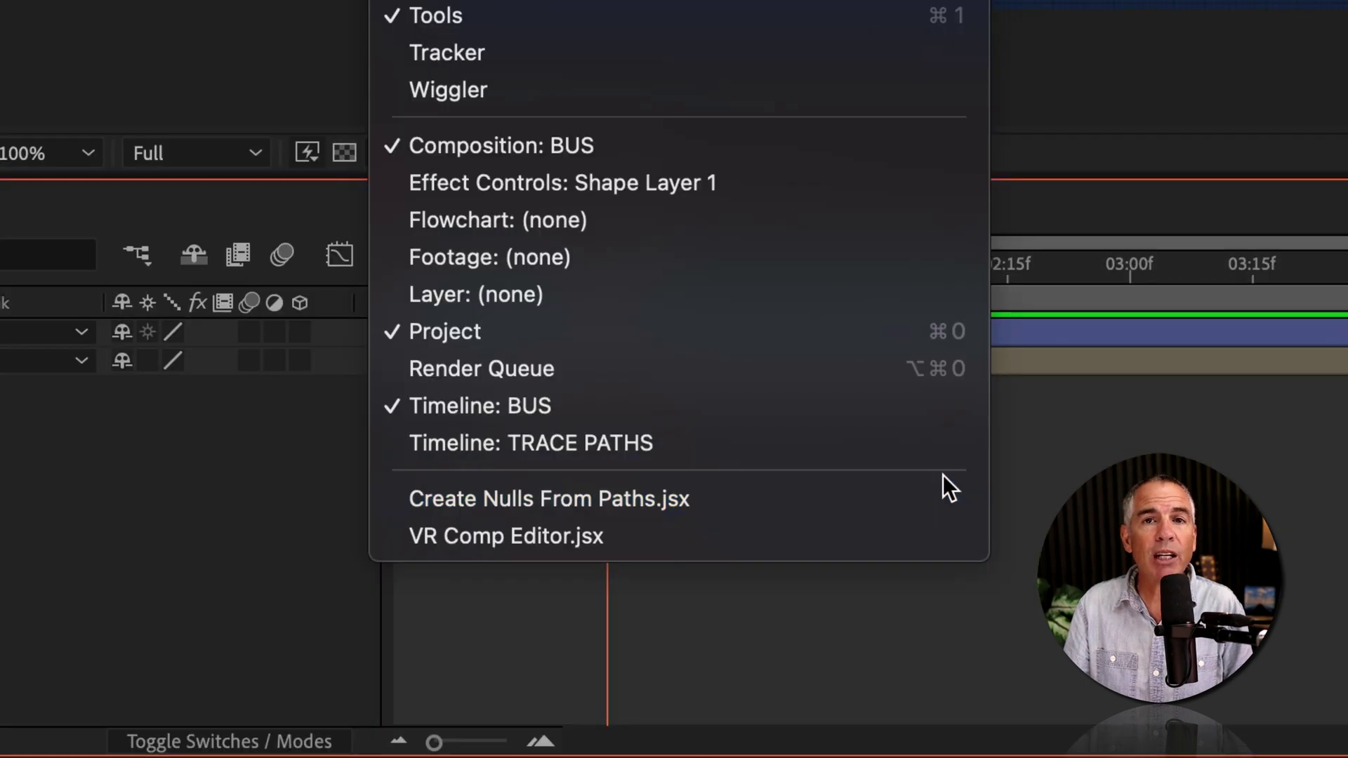
click(943, 499)
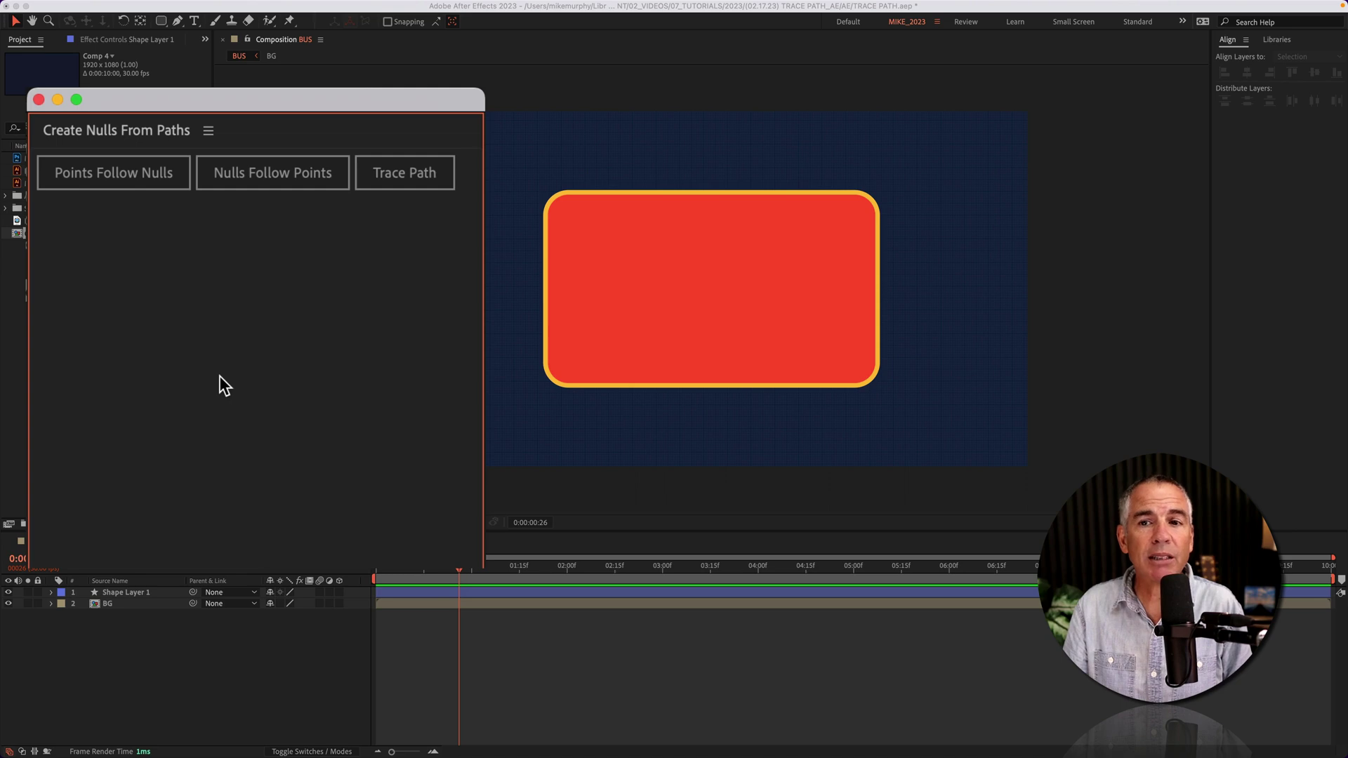
click(121, 181)
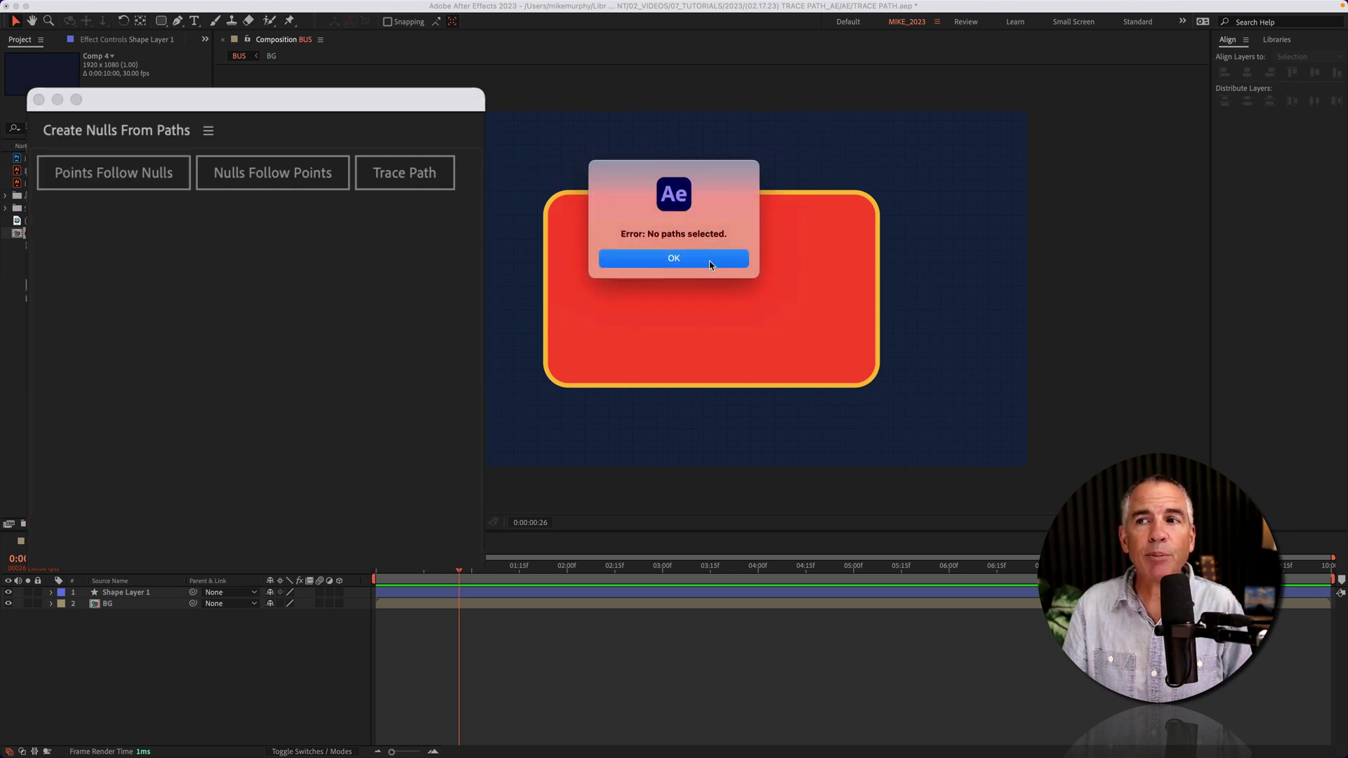
click(710, 265)
click(288, 184)
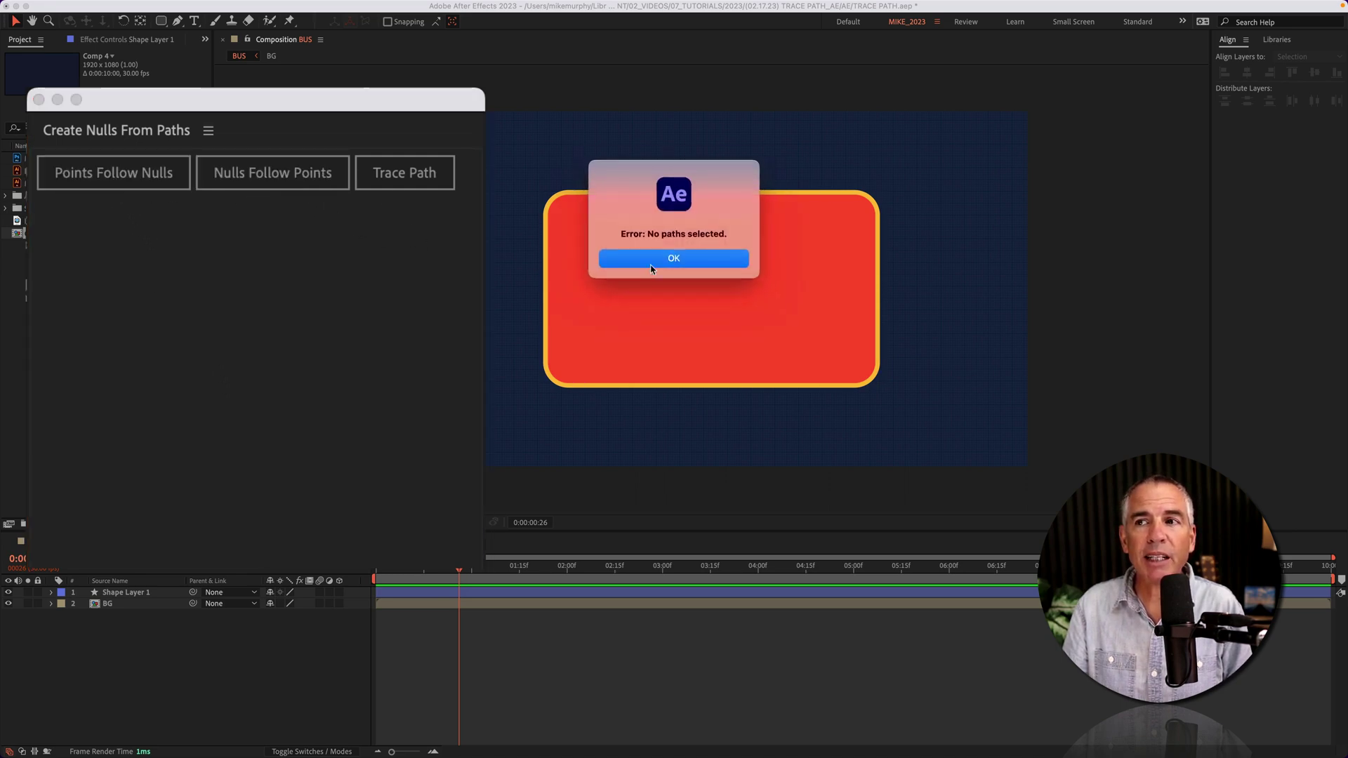
click(651, 259)
click(410, 186)
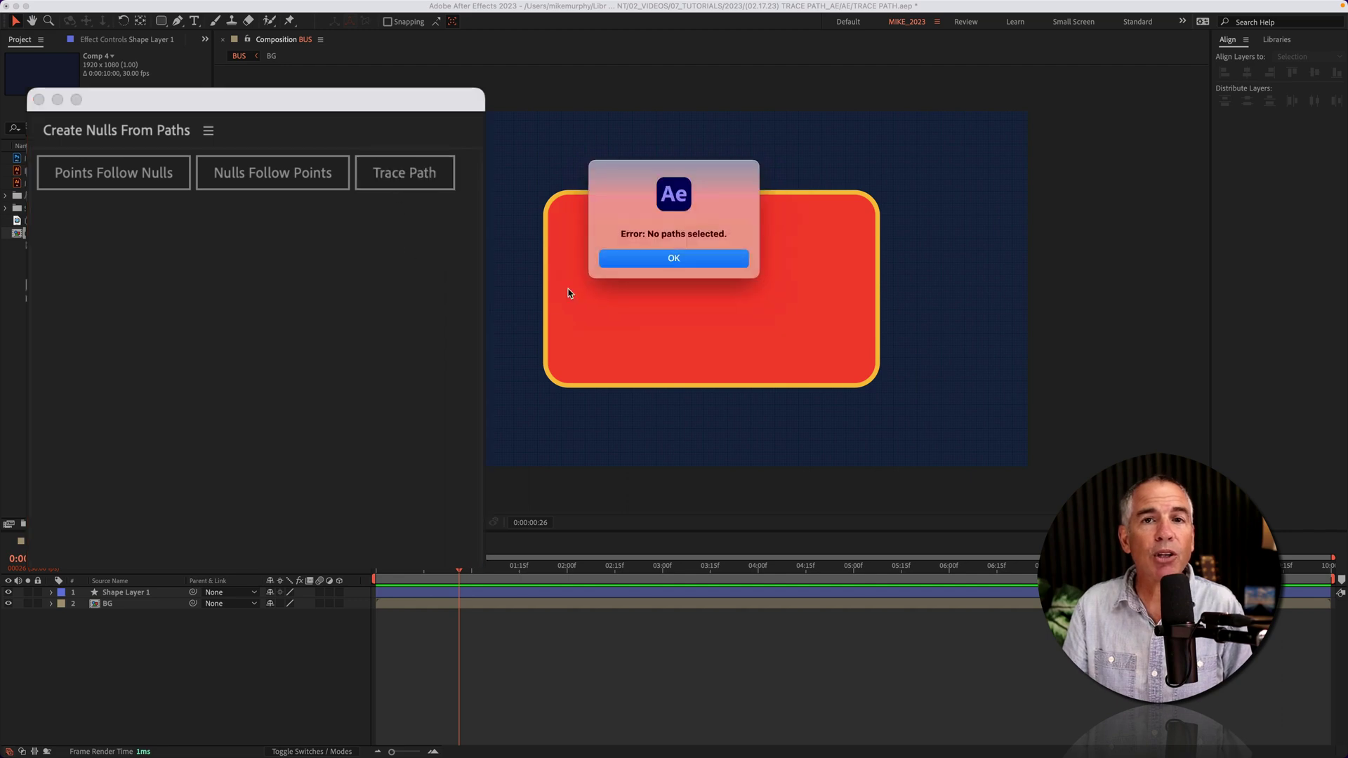
Dismiss the error and expand Shape Layer 1's contents down to Rectangle Path 1
click(655, 251)
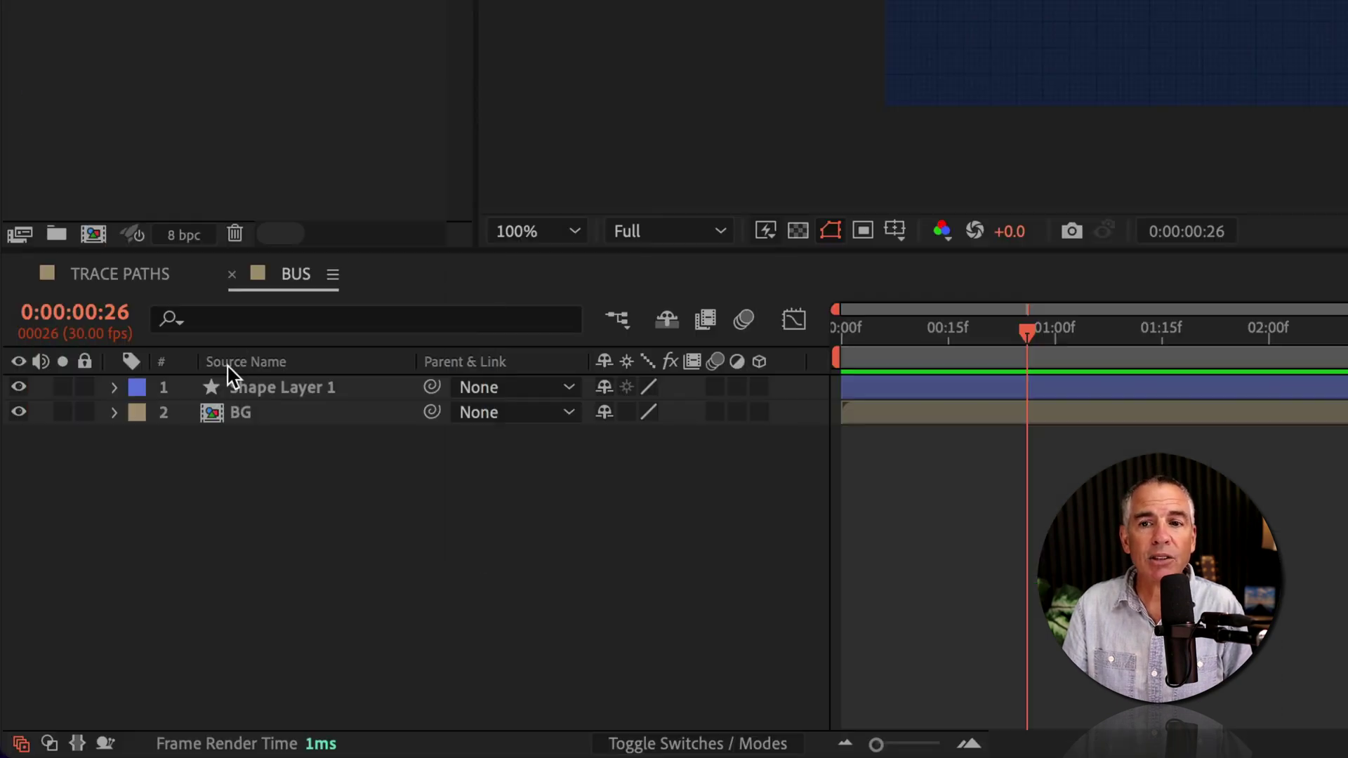
click(115, 388)
click(141, 414)
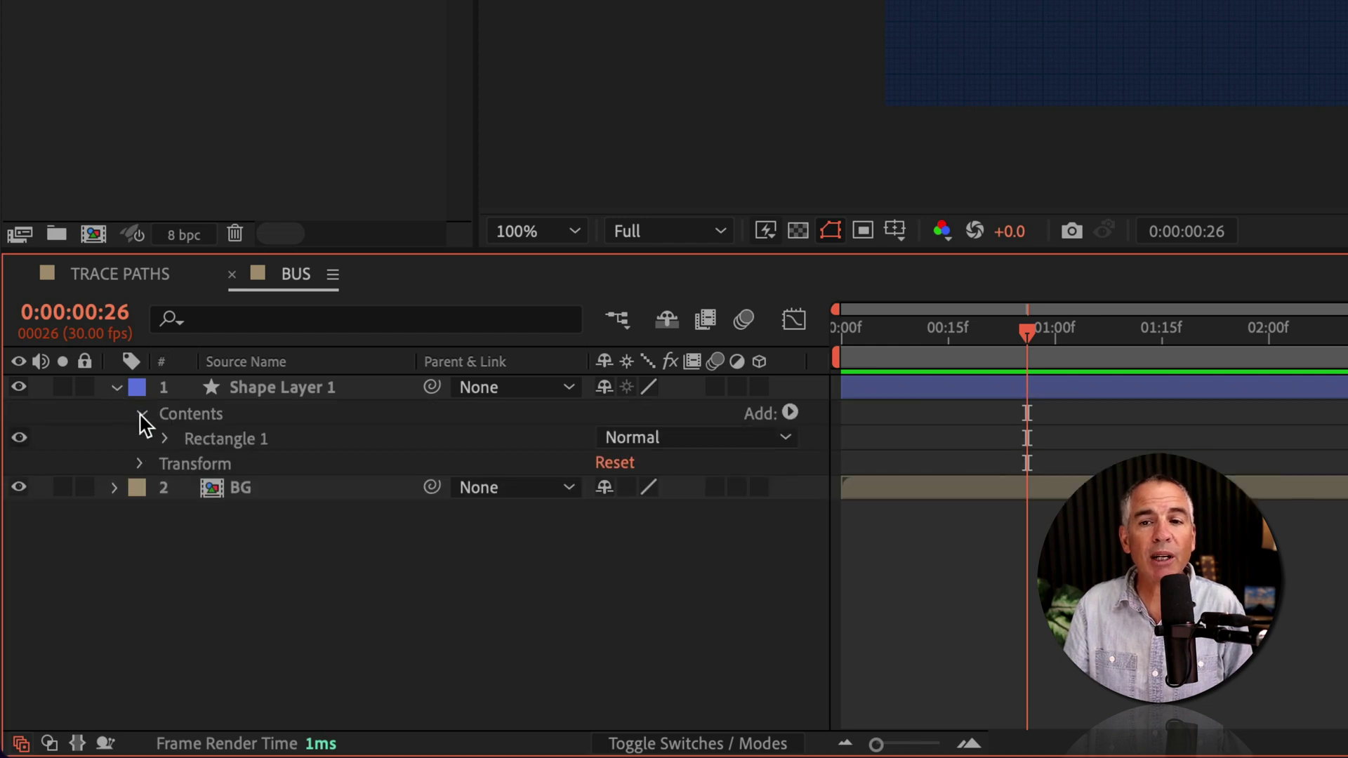
click(164, 440)
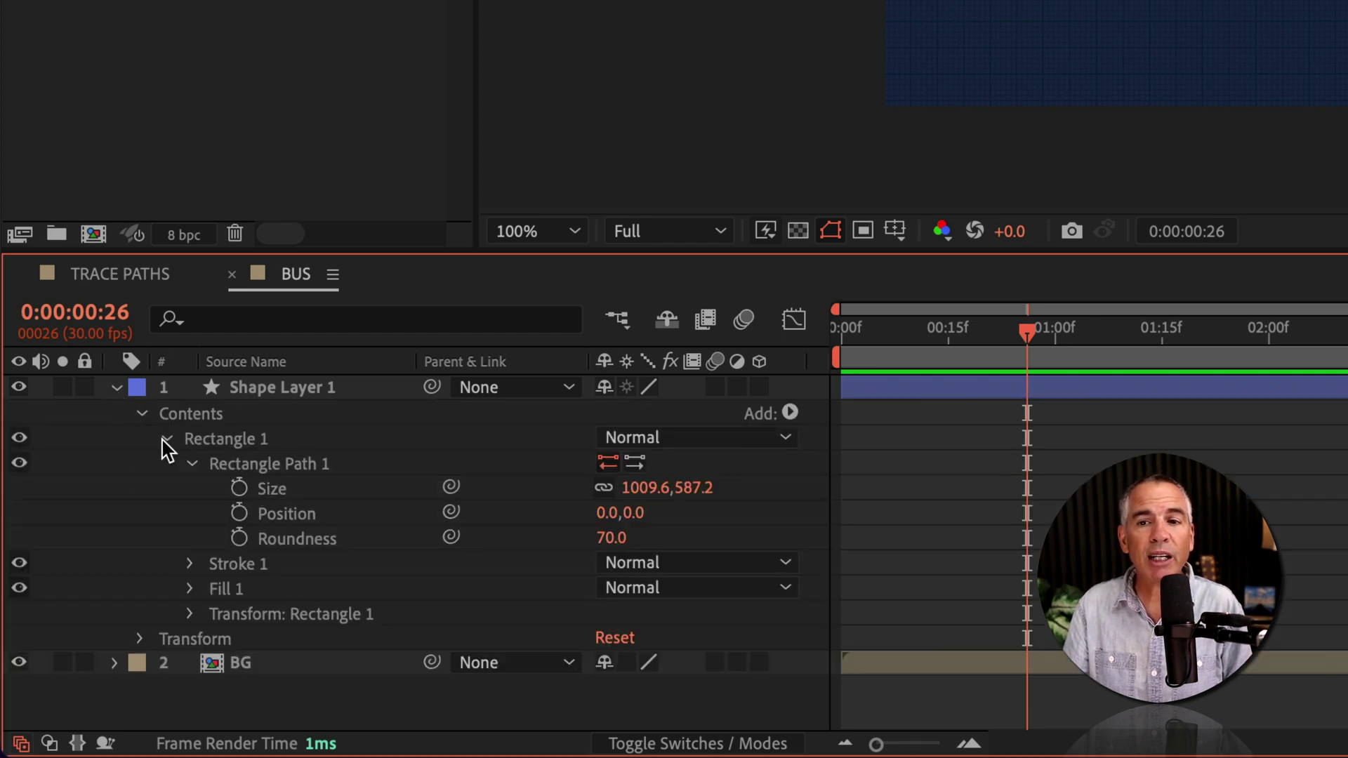
click(247, 467)
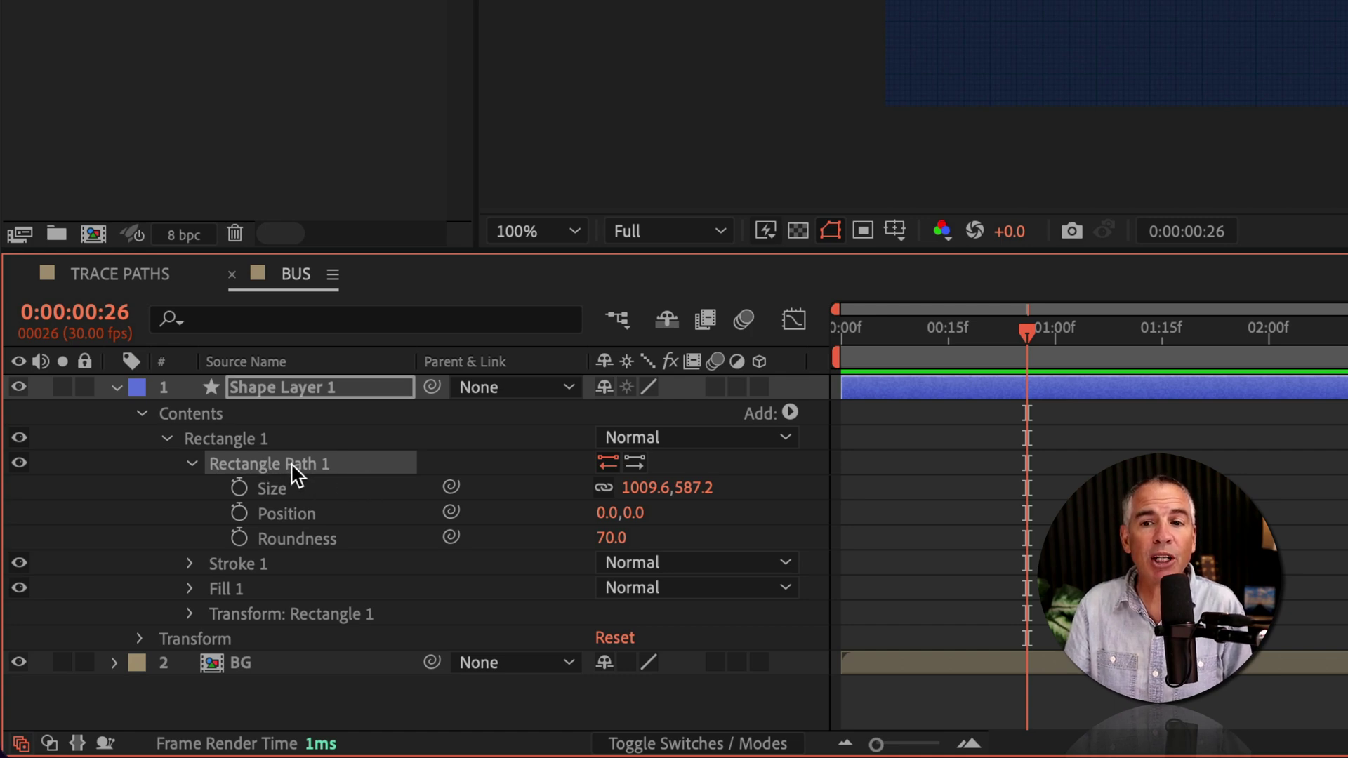
Convert Rectangle Path 1 to a Bezier path and select Path 1's Path property
right_click(297, 476)
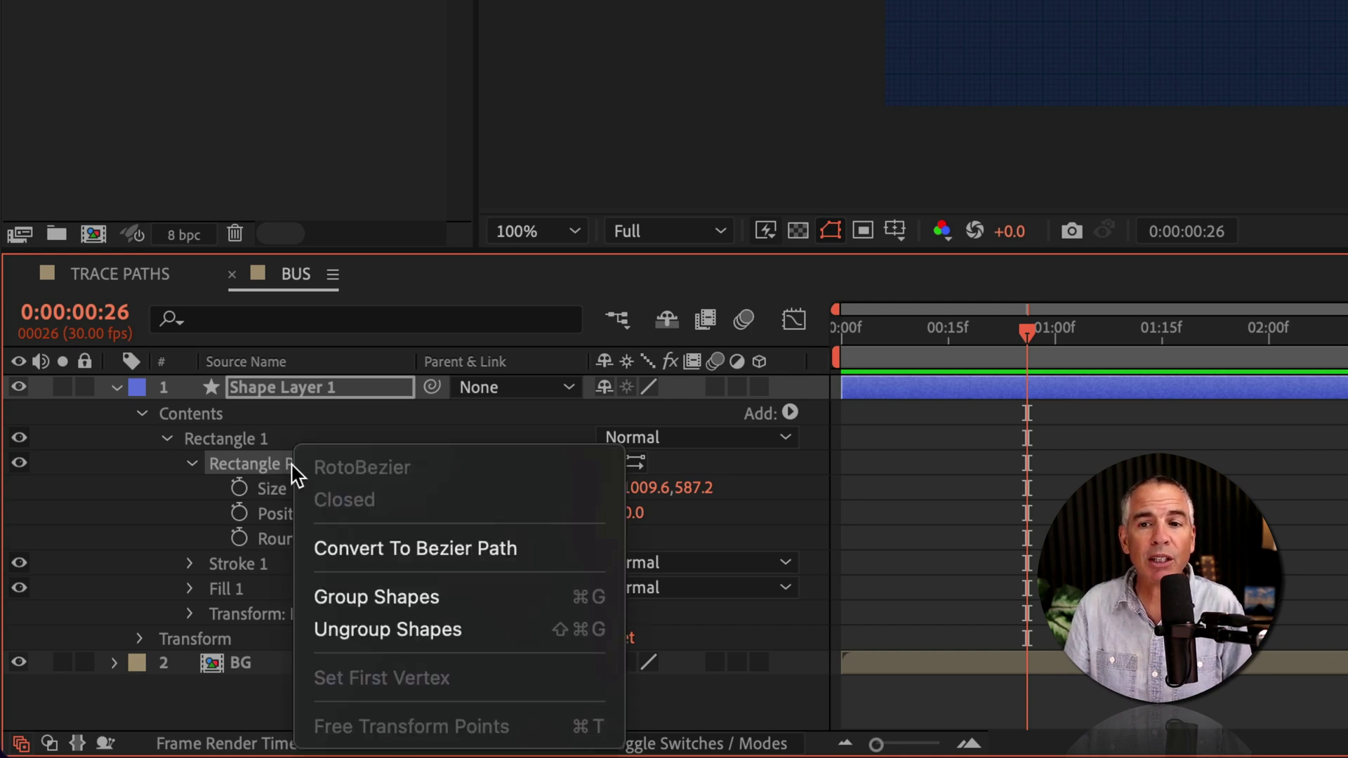
click(562, 558)
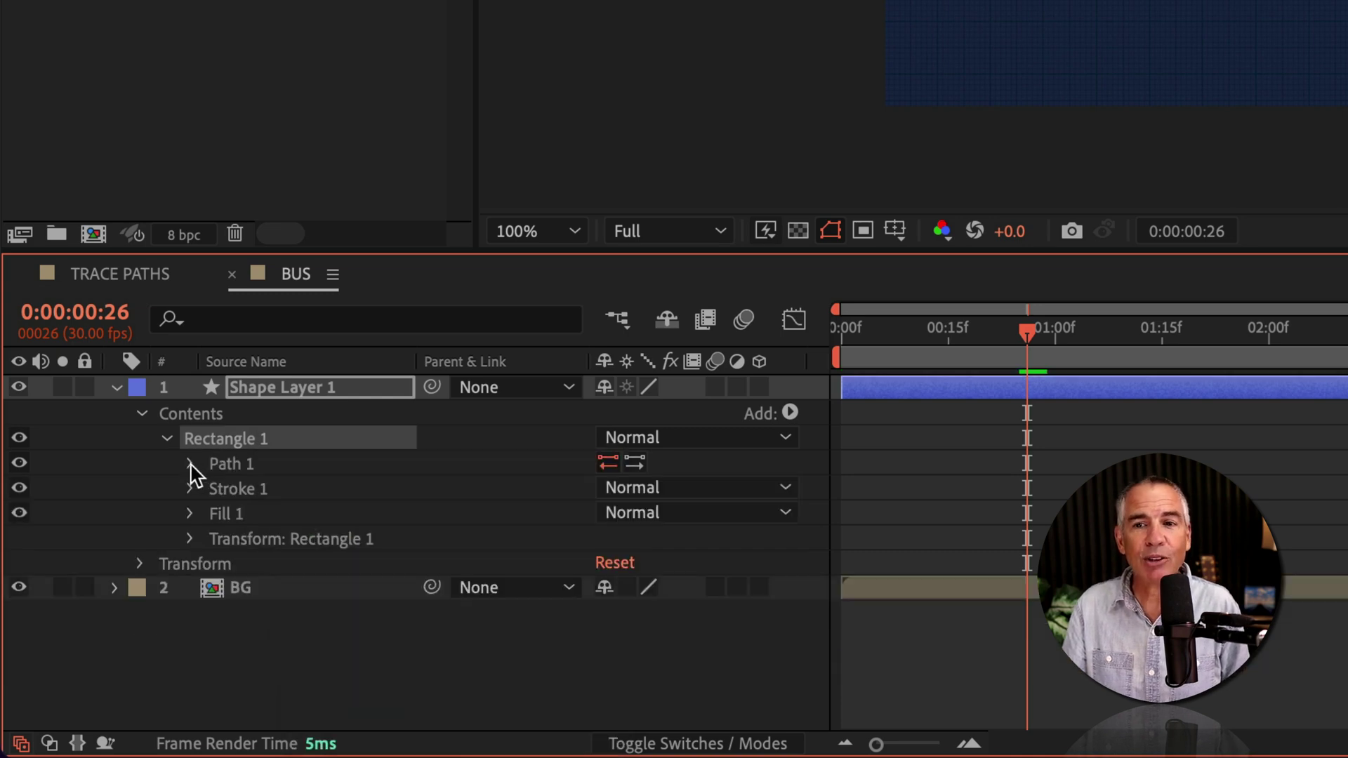
click(189, 464)
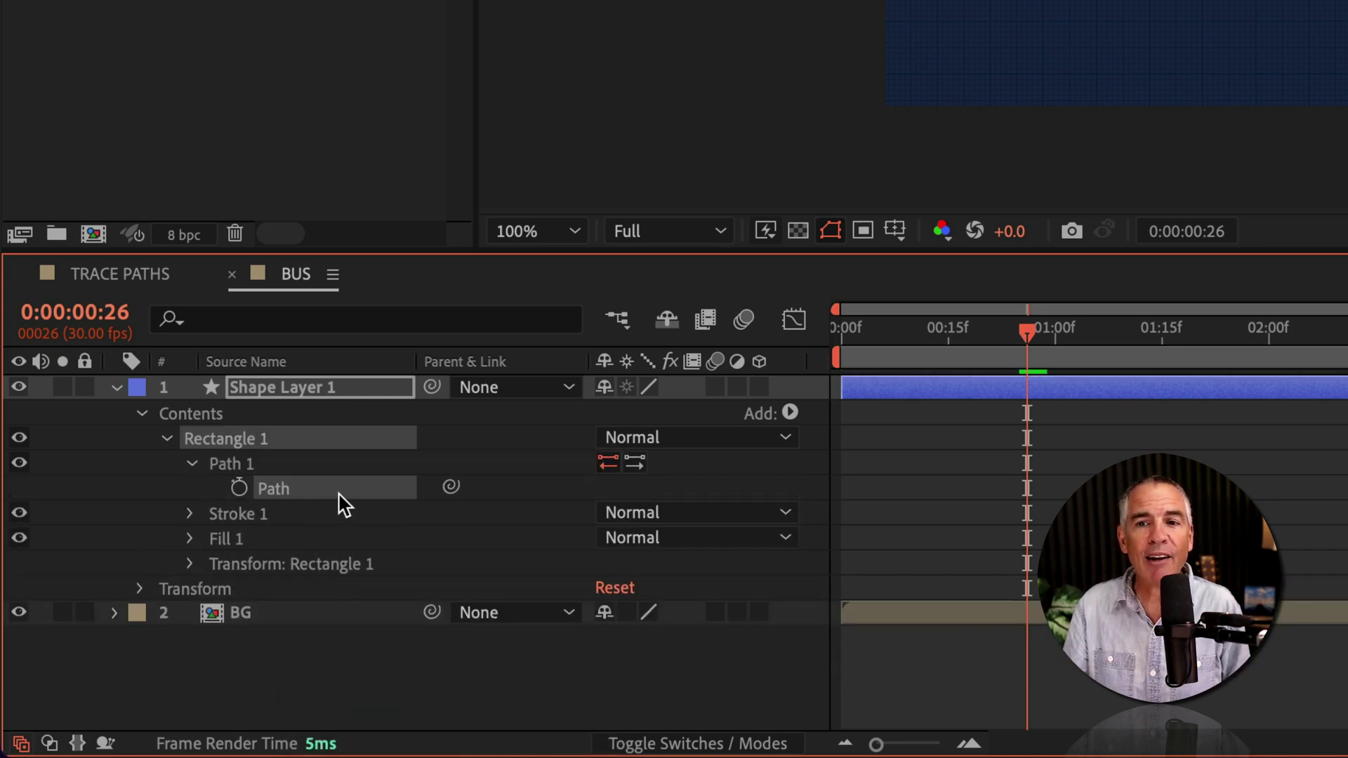
click(340, 490)
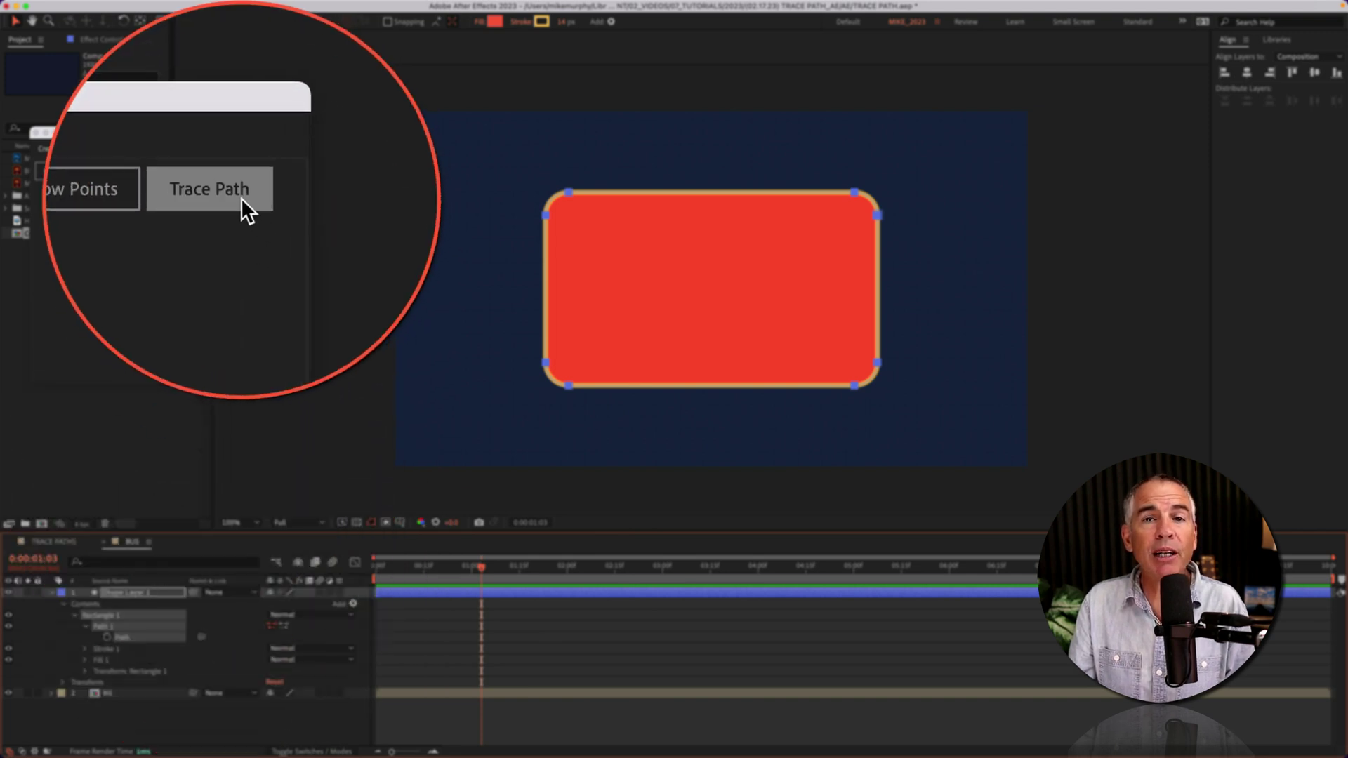
Move the playhead to 0:00:01:23 and run Trace Path on the selected path, creating Null 22
drag(481, 566, 407, 555)
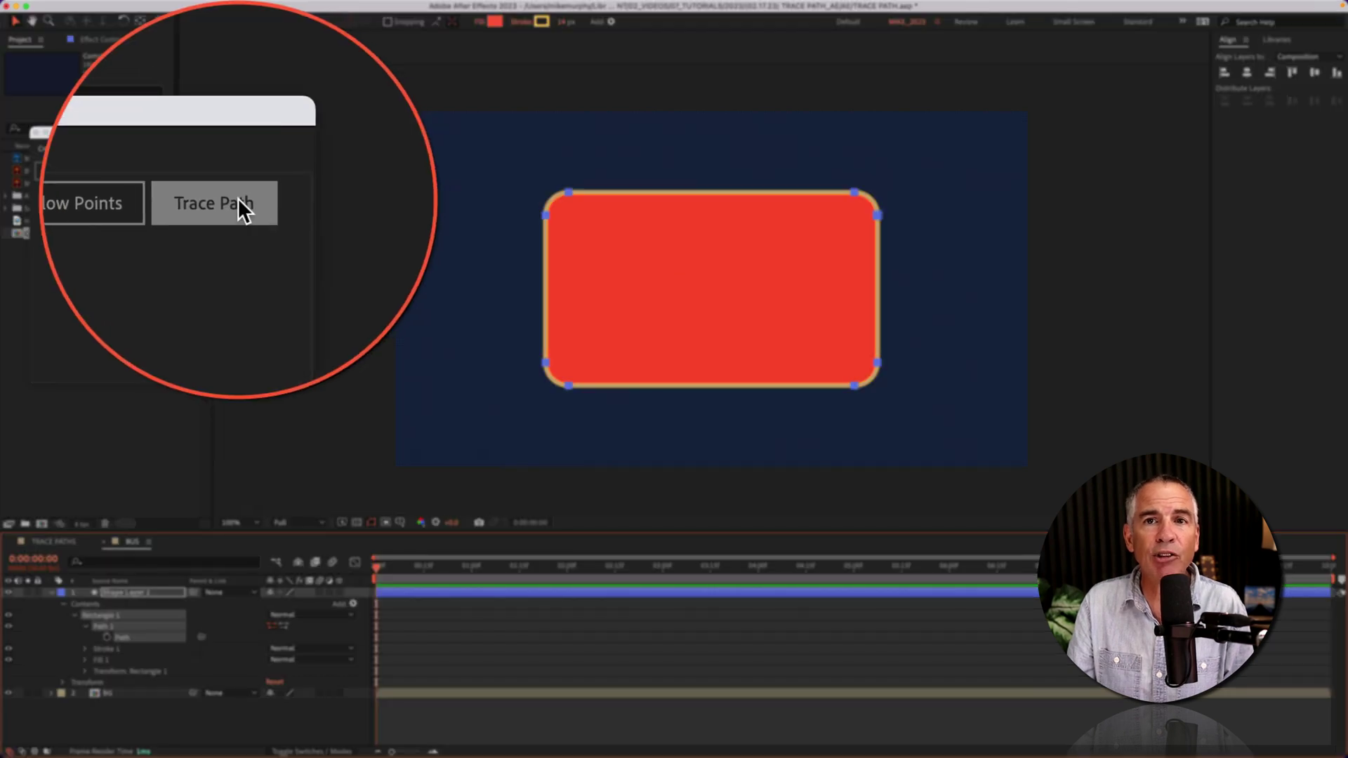
click(234, 173)
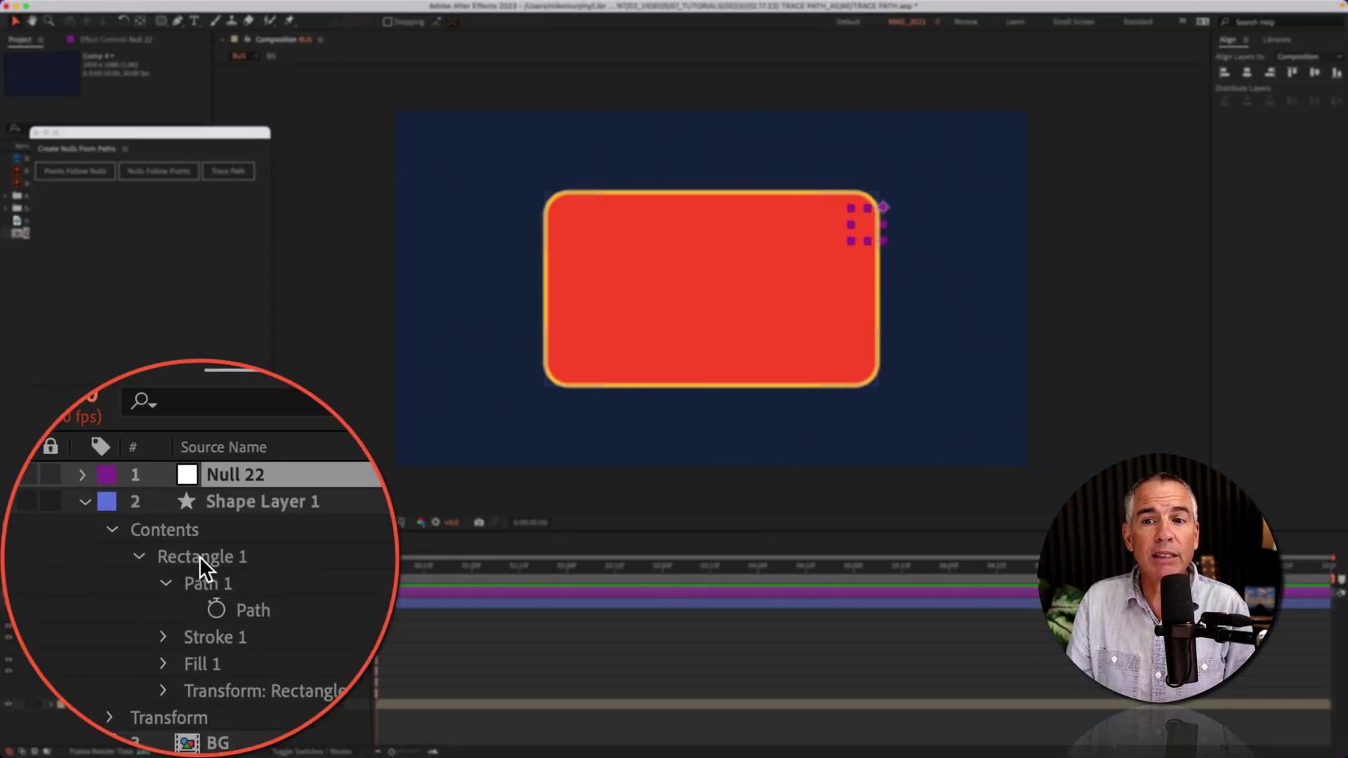
Set the rectangle's top-left corner as the path's first vertex and create a new Trace Path null
click(199, 556)
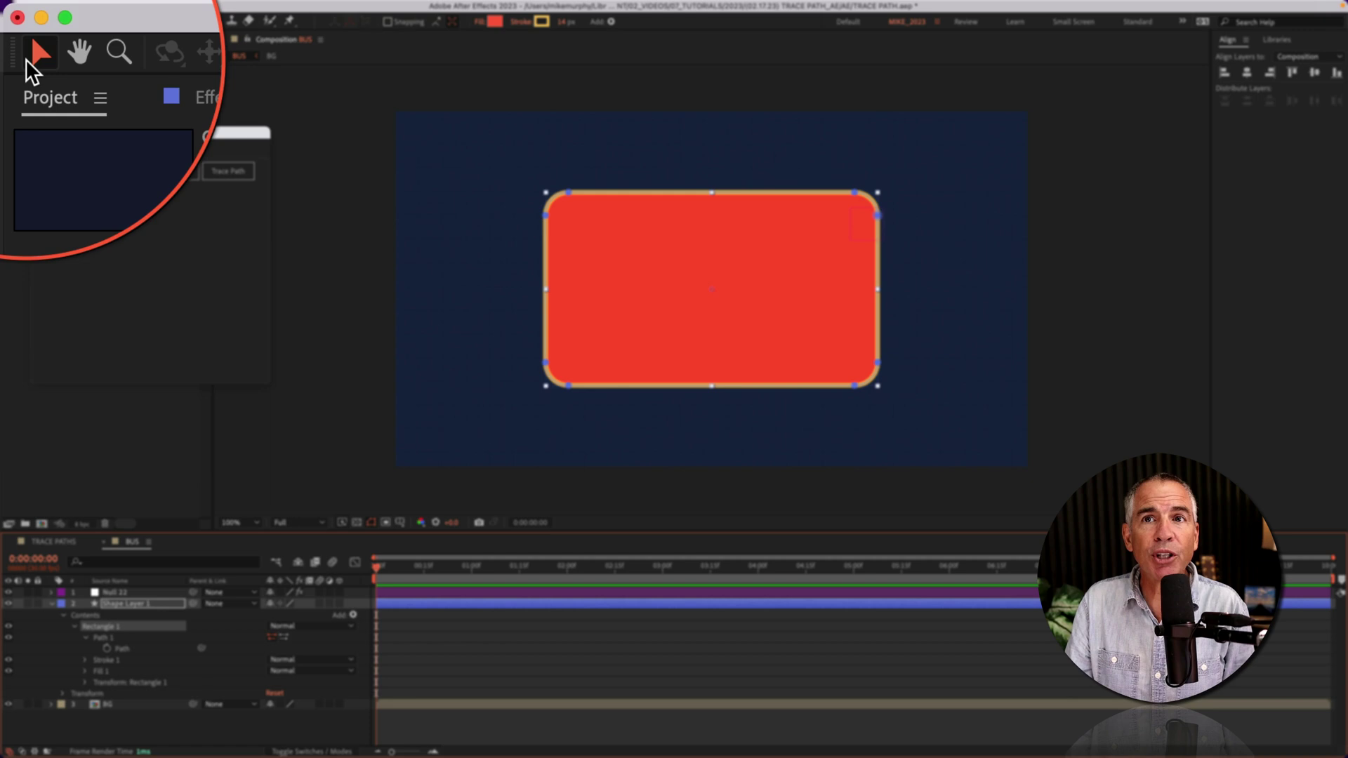
click(568, 203)
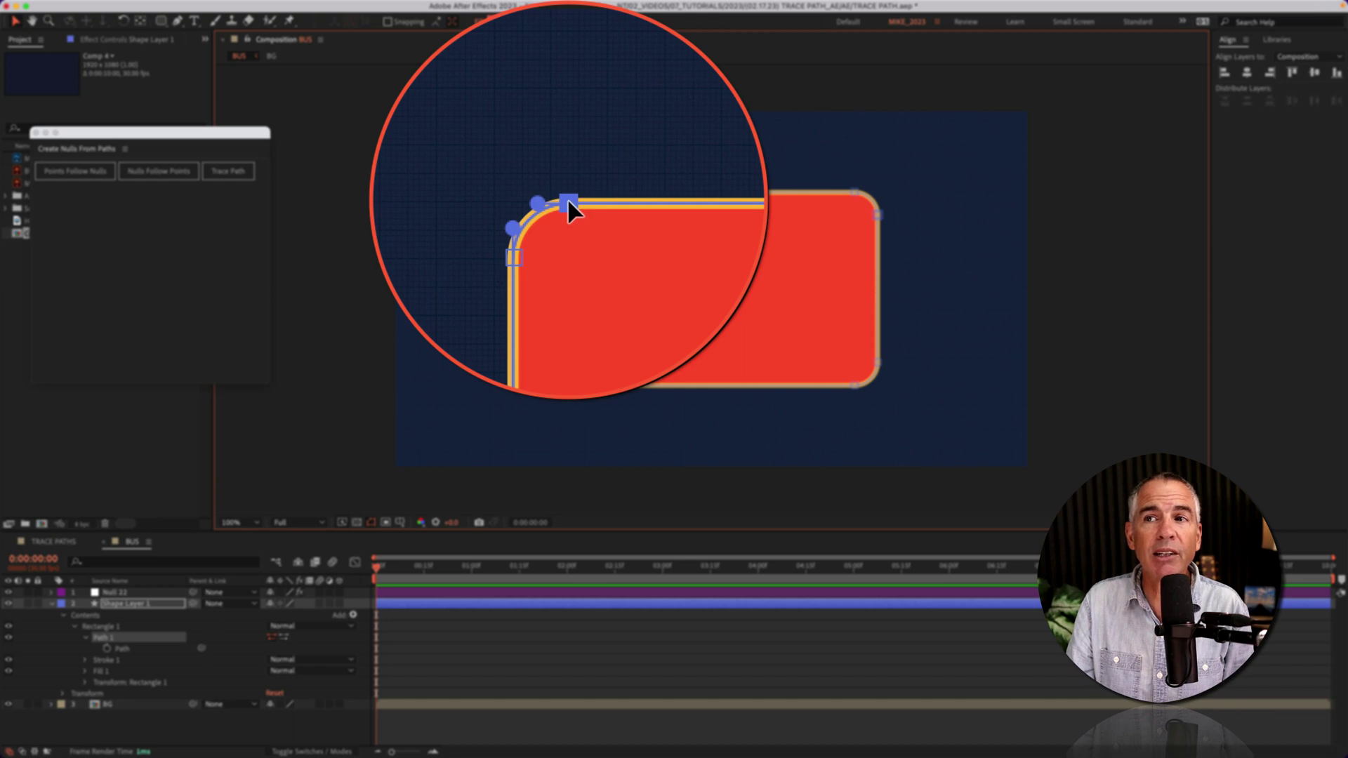
right_click(568, 201)
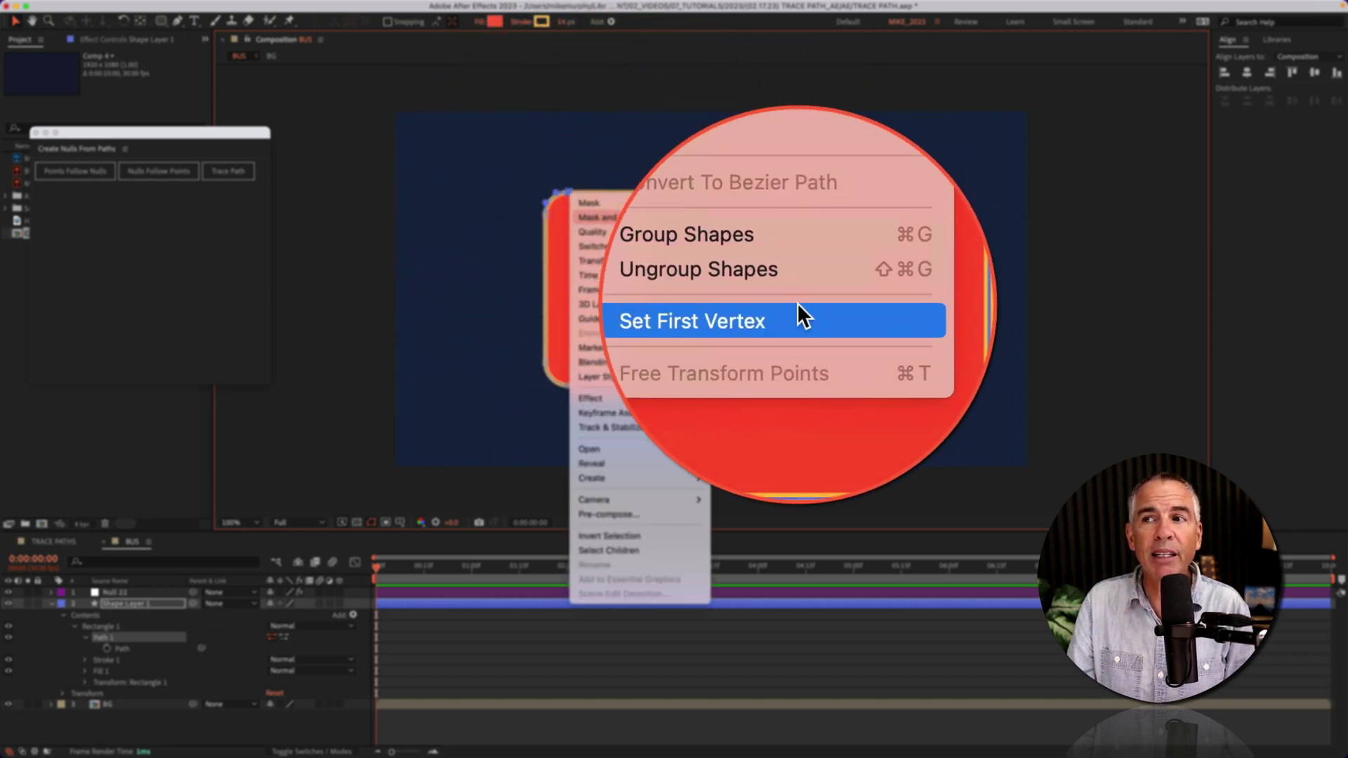
click(798, 309)
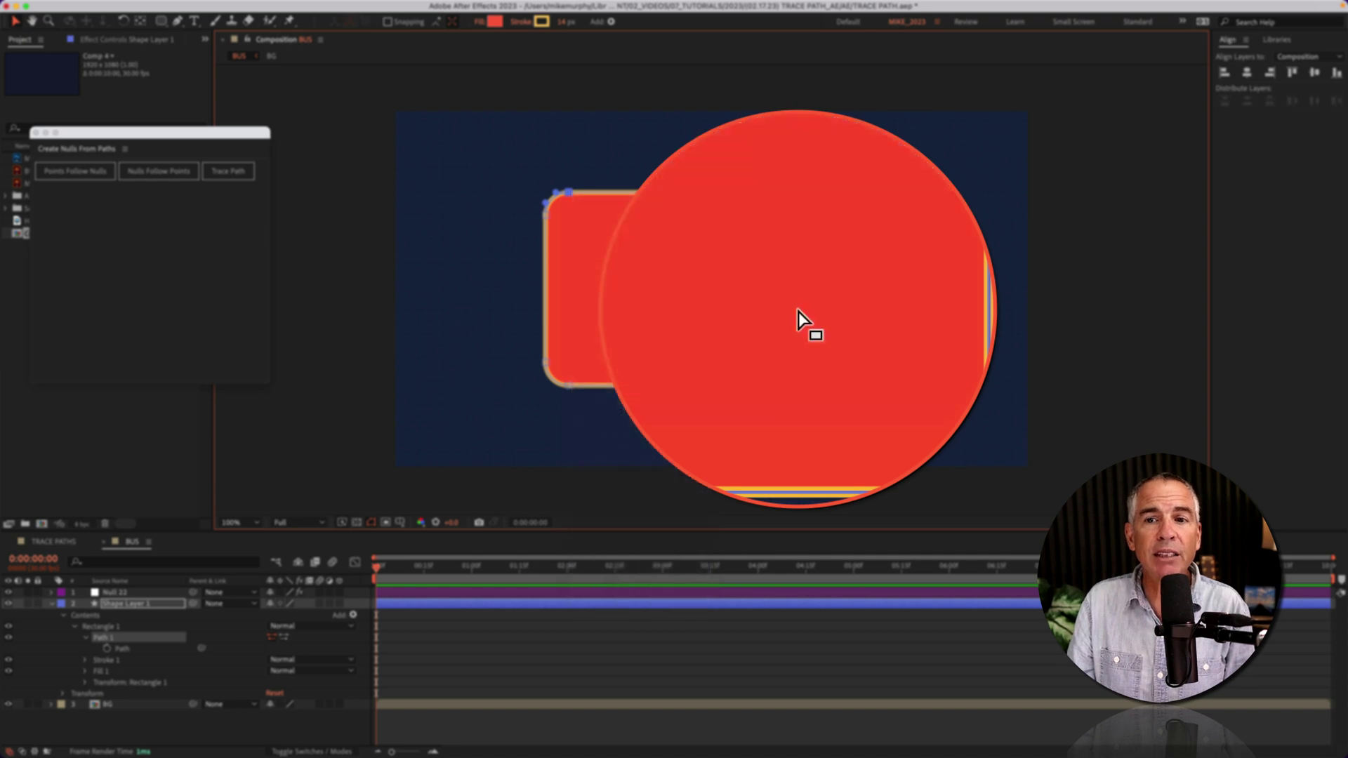
click(121, 592)
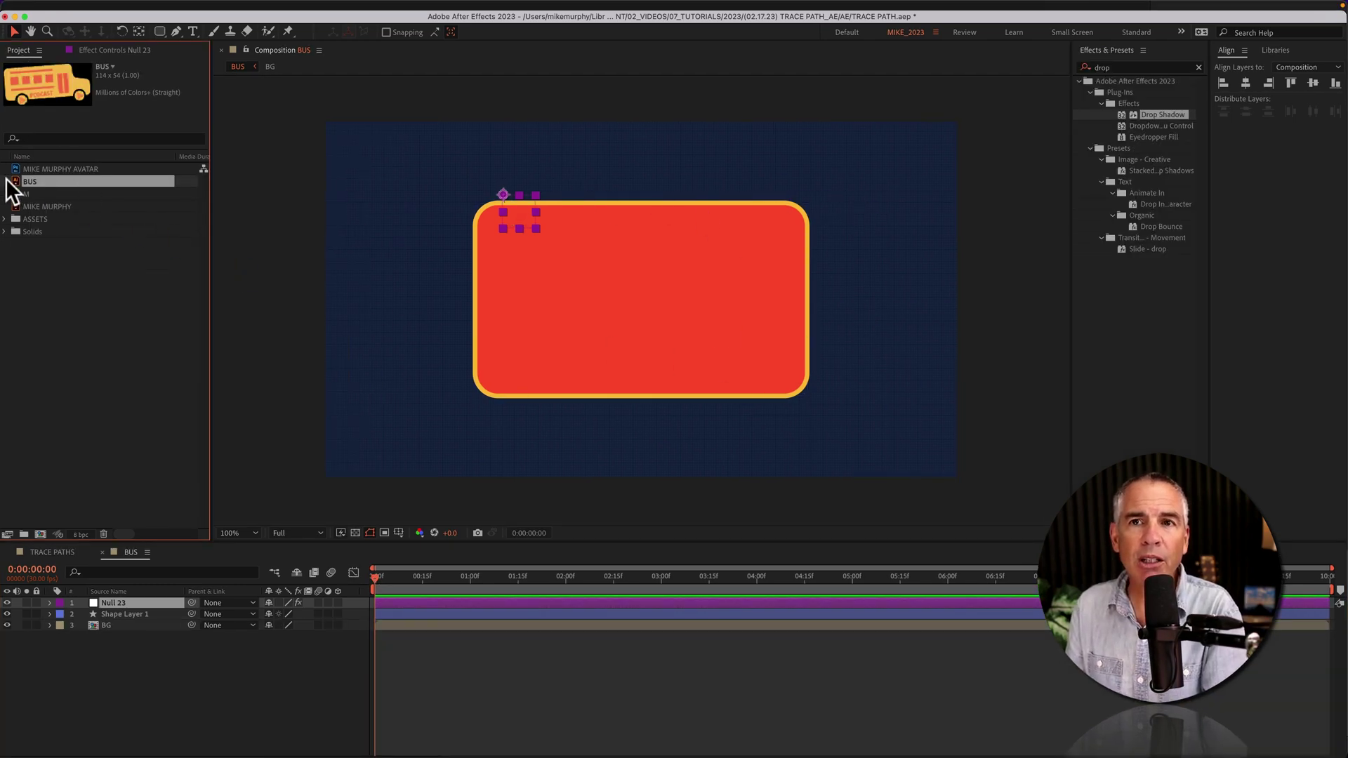
Add the BUS graphic, scale it to 209%, slide it along the rectangle's top edge and apply Drop Shadow
drag(18, 181, 506, 186)
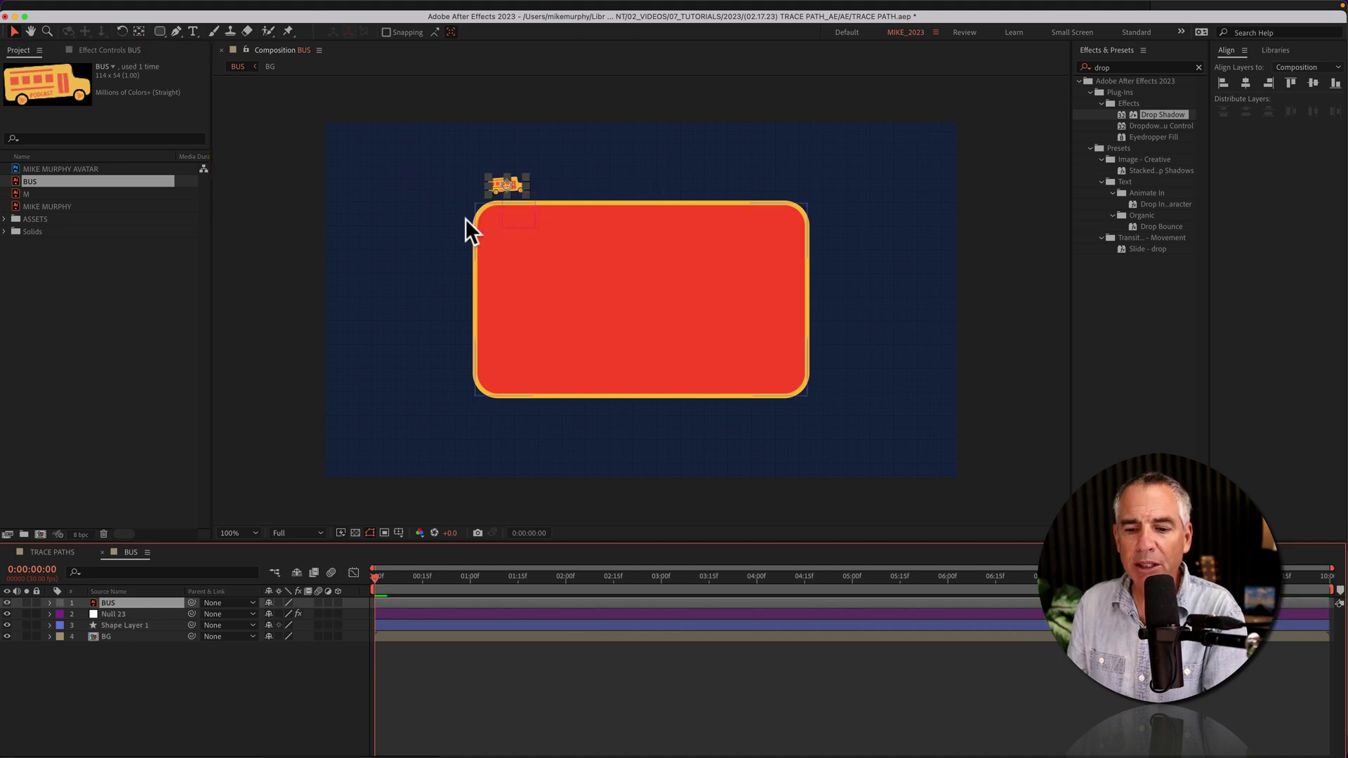
key(s)
mouse_move(284, 614)
mouse_down()
mouse_move(350, 606)
mouse_move(292, 615)
mouse_up()
key(r)
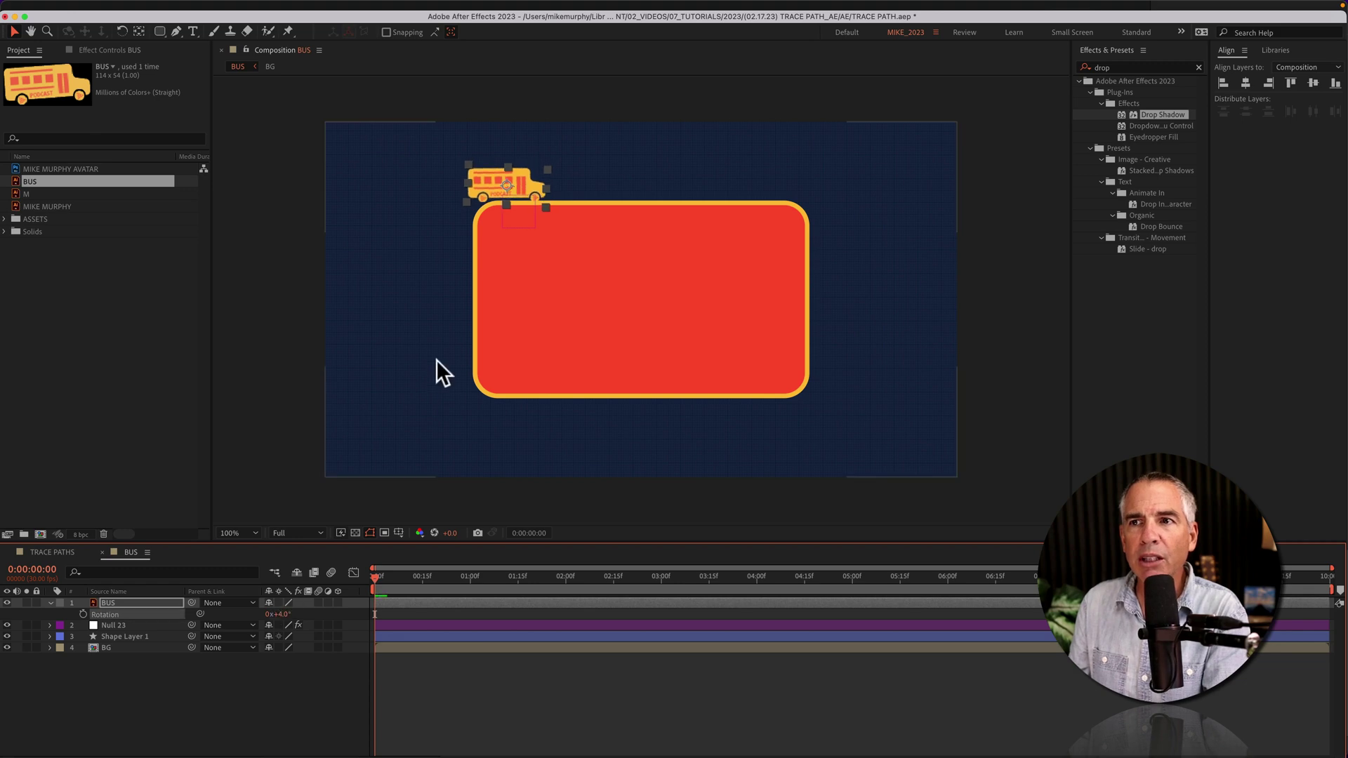
drag(498, 180, 514, 180)
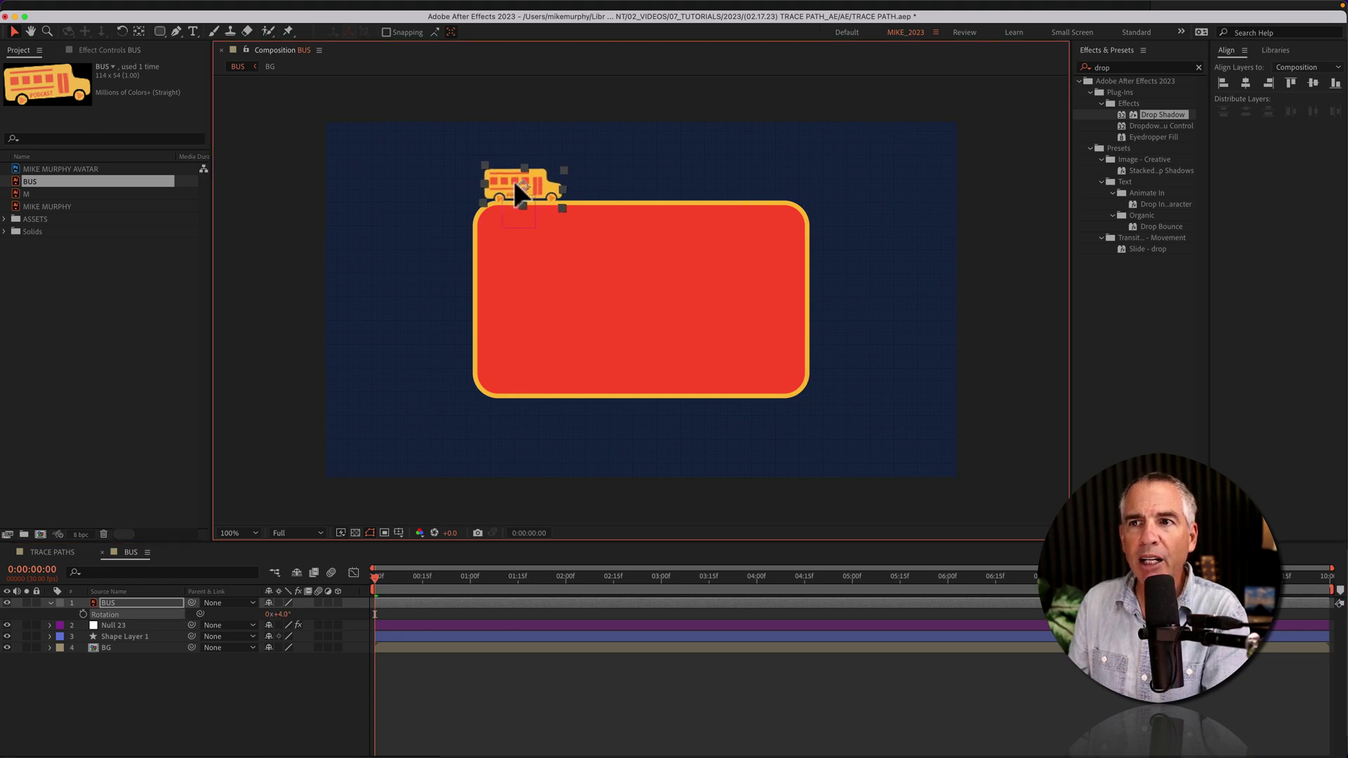
key(super+alt+shift+e)
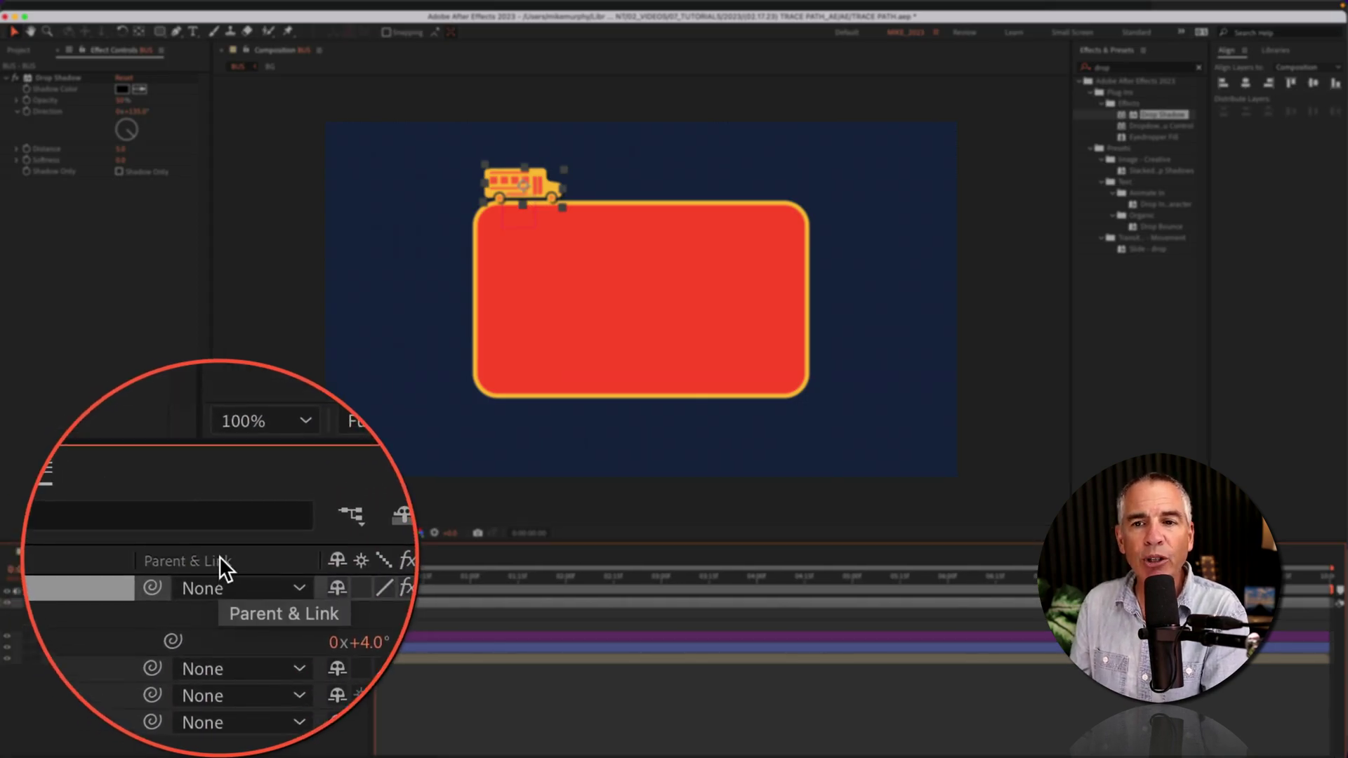
Parent the BUS layer to Null 23 and scrub the timeline to check the bus follows the path
right_click(219, 556)
mouse_move(253, 556)
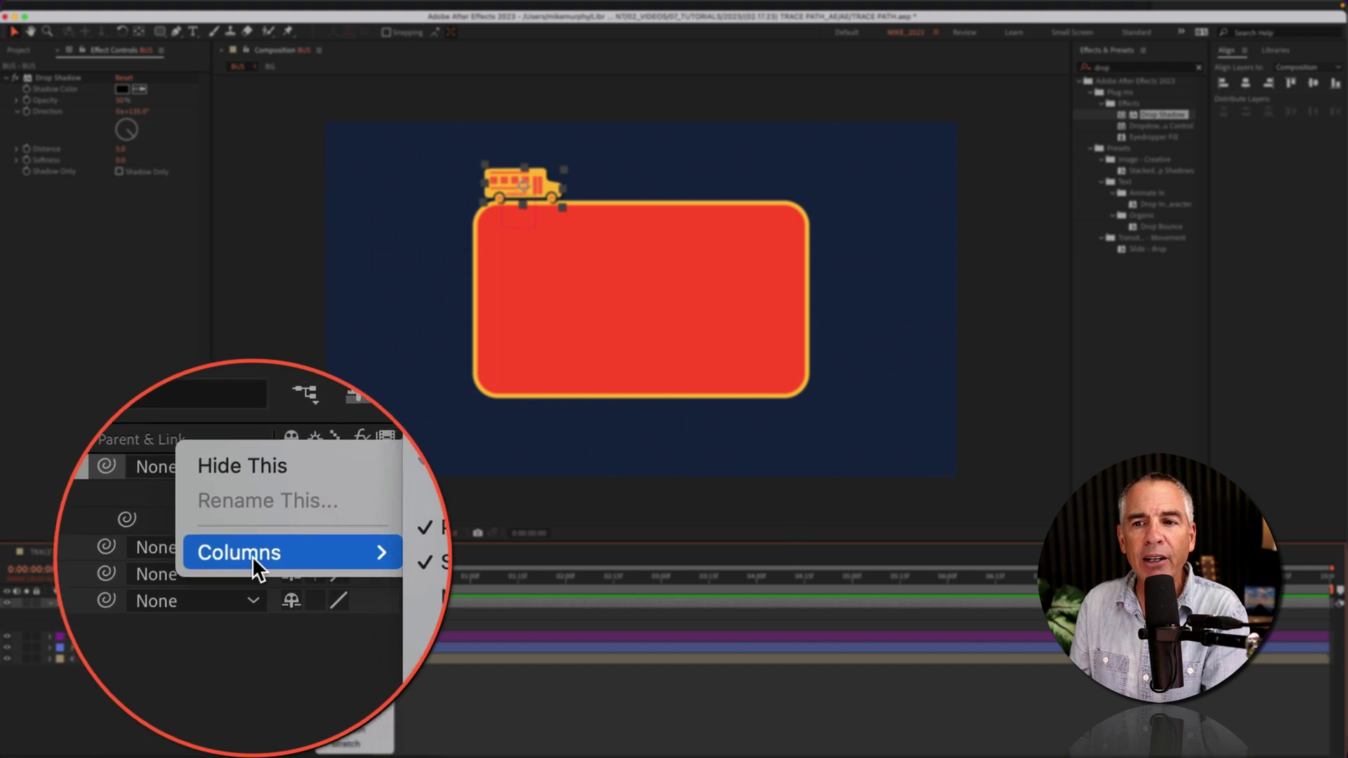
key(Escape)
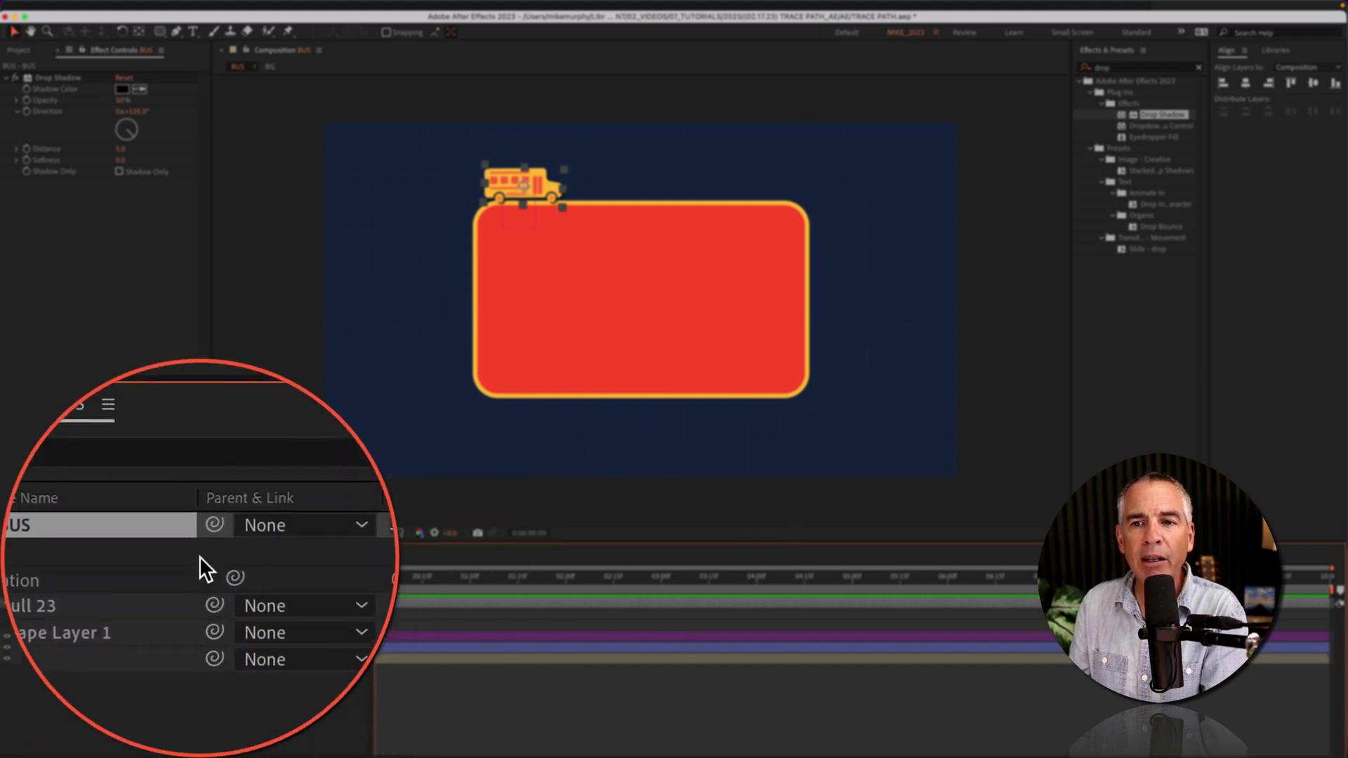
drag(200, 556, 199, 556)
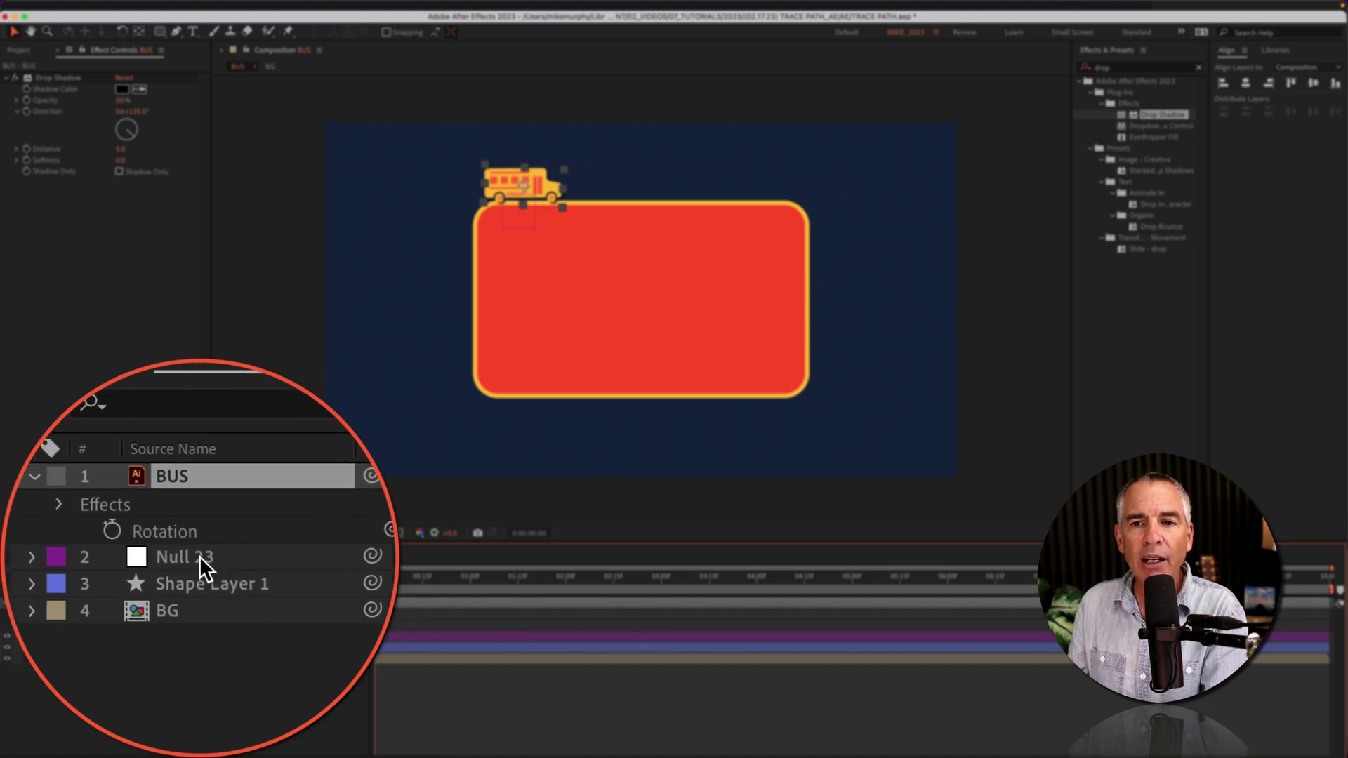
click(200, 556)
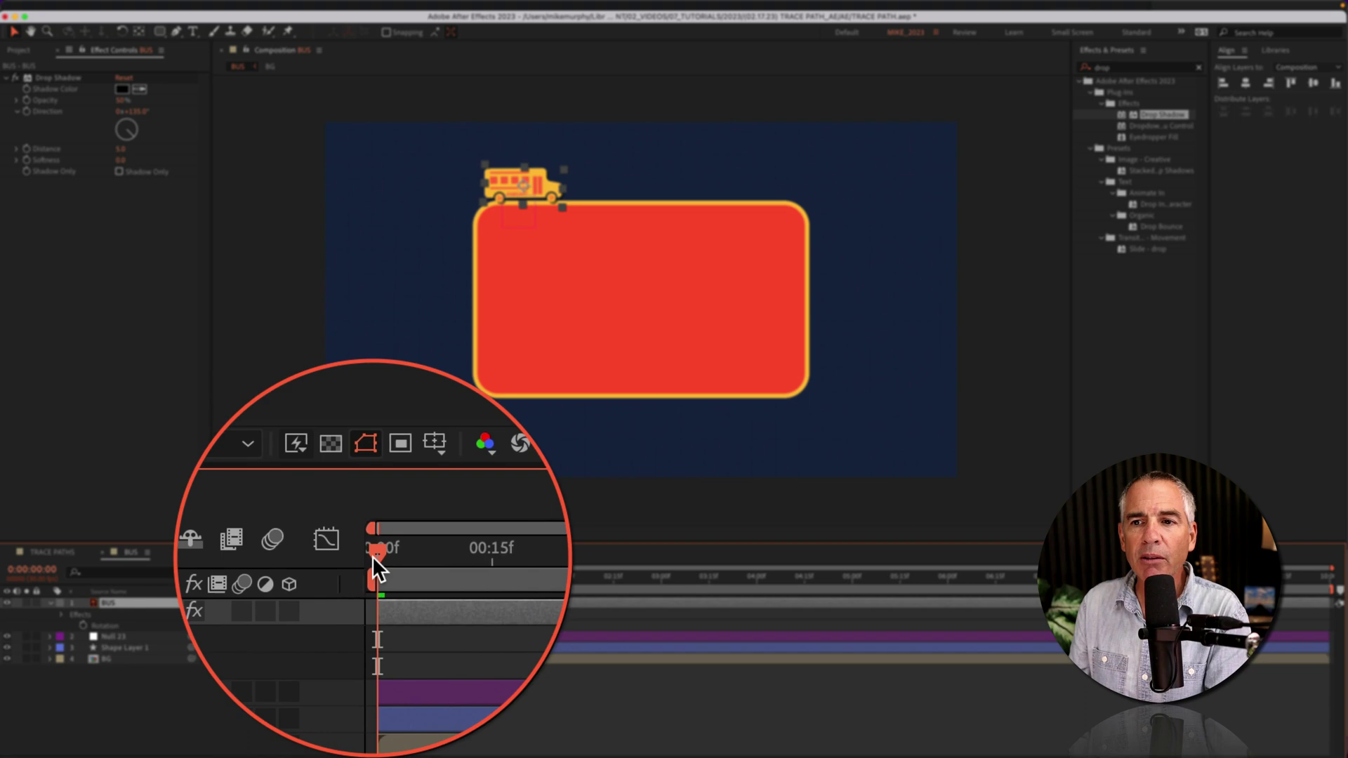
drag(373, 577, 475, 567)
click(427, 680)
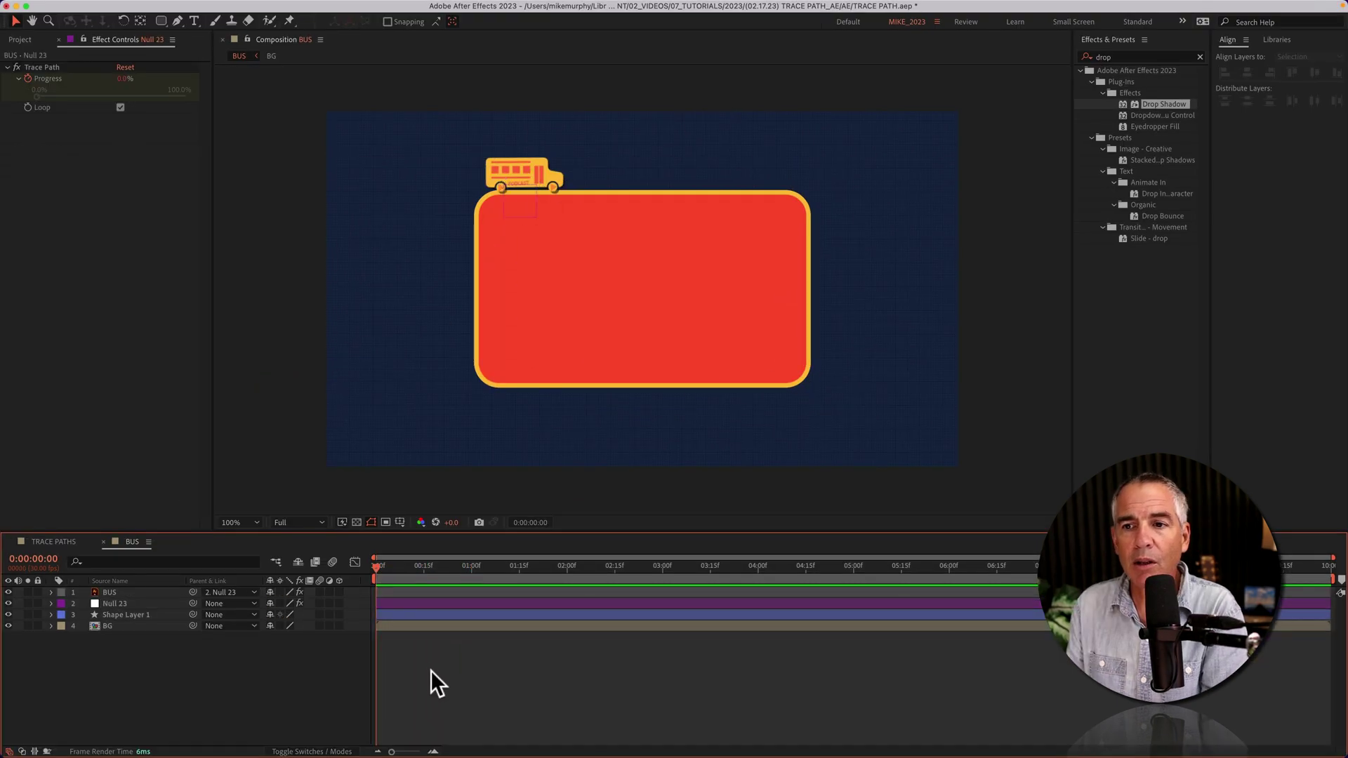
Preview, then move Null 23's end Progress keyframe from 01:00f to about 05:20f
key(space)
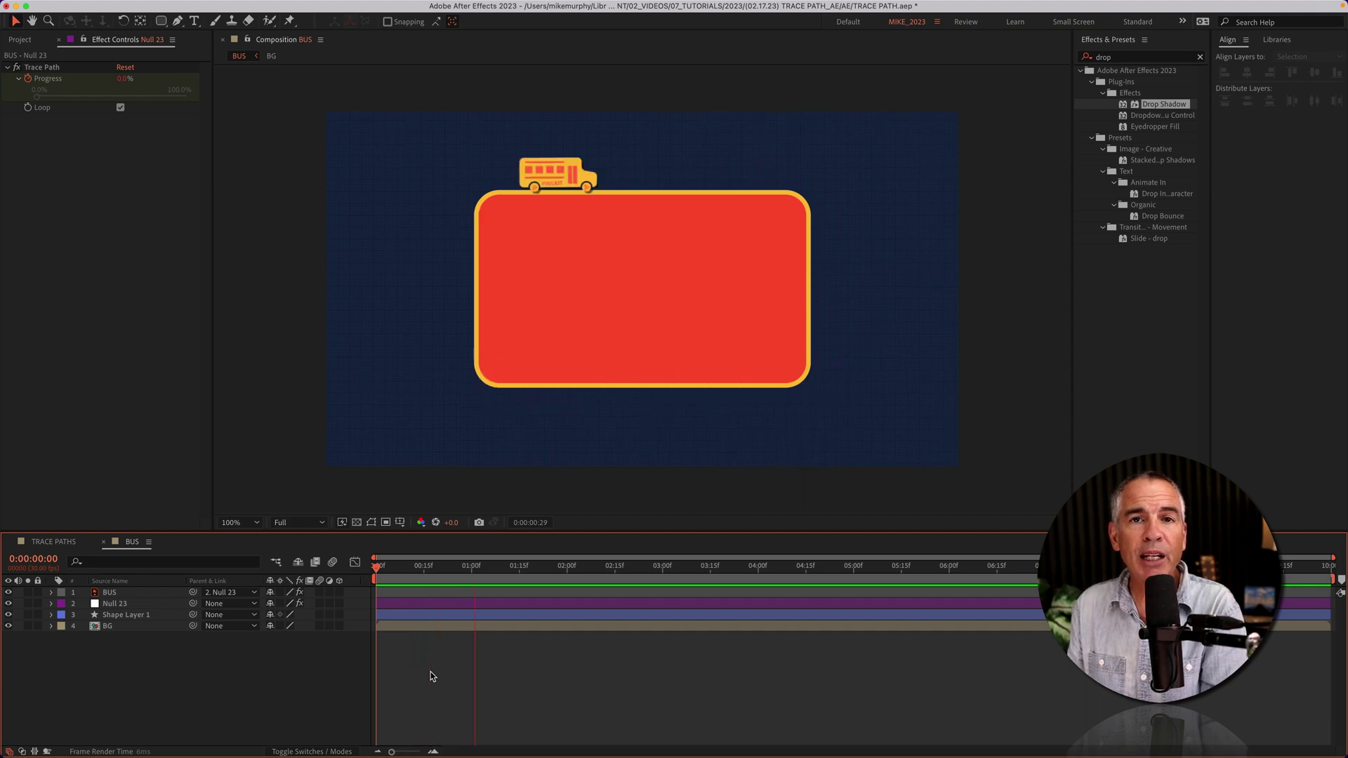
click(128, 603)
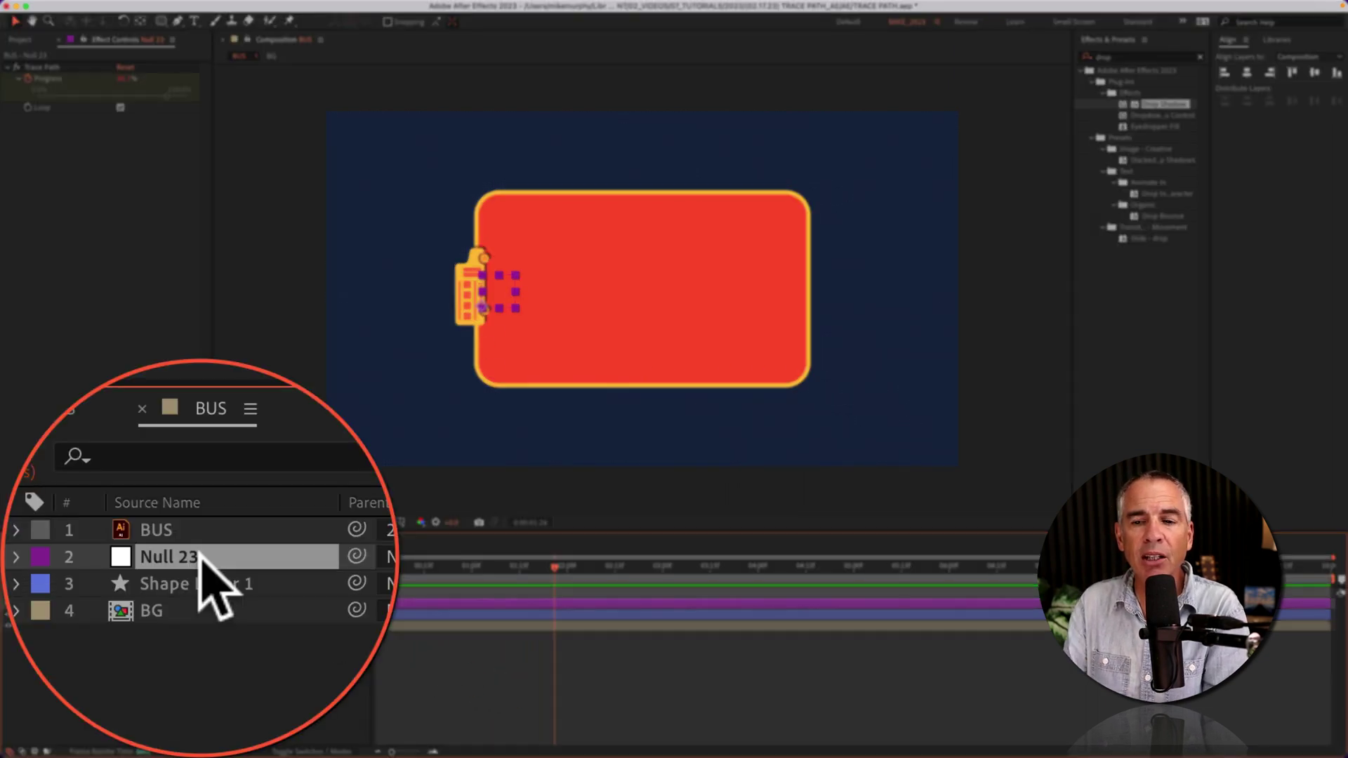
key(u)
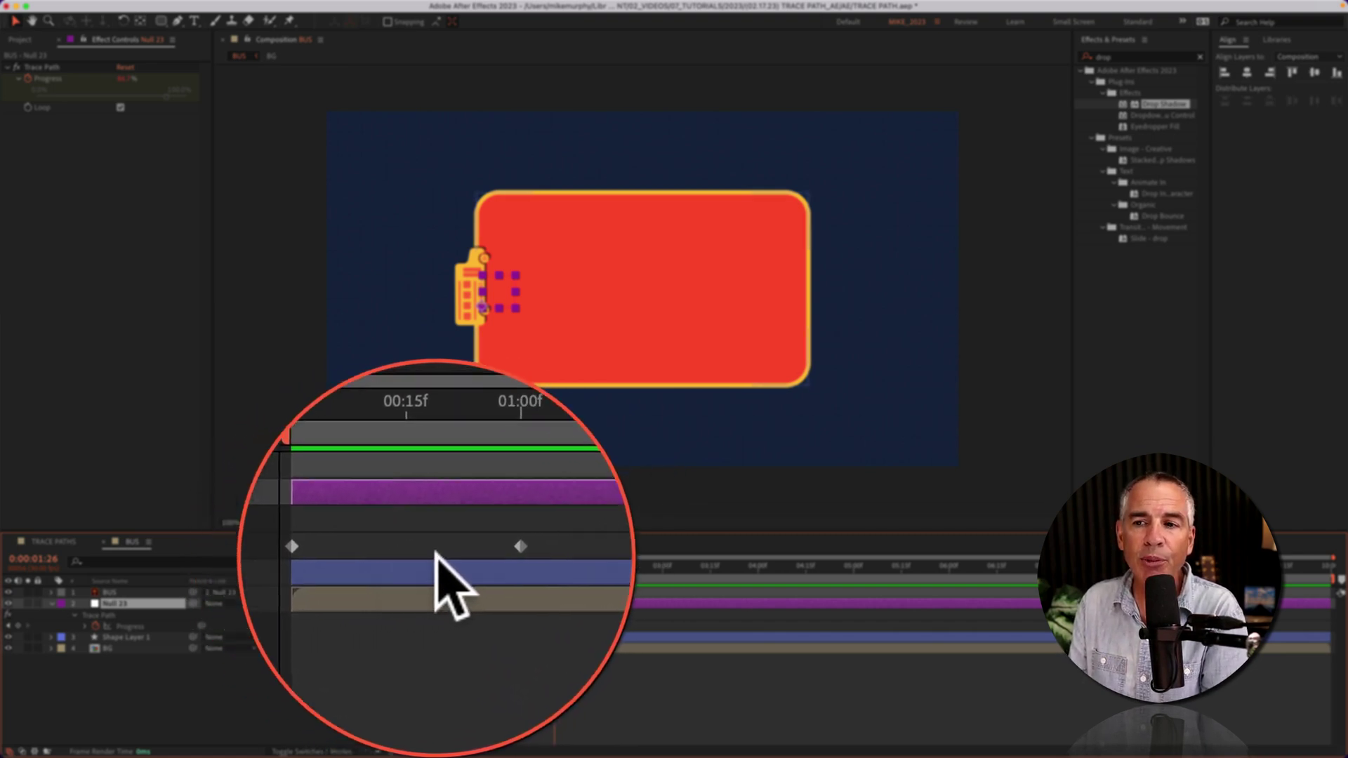
click(470, 625)
drag(470, 626, 917, 626)
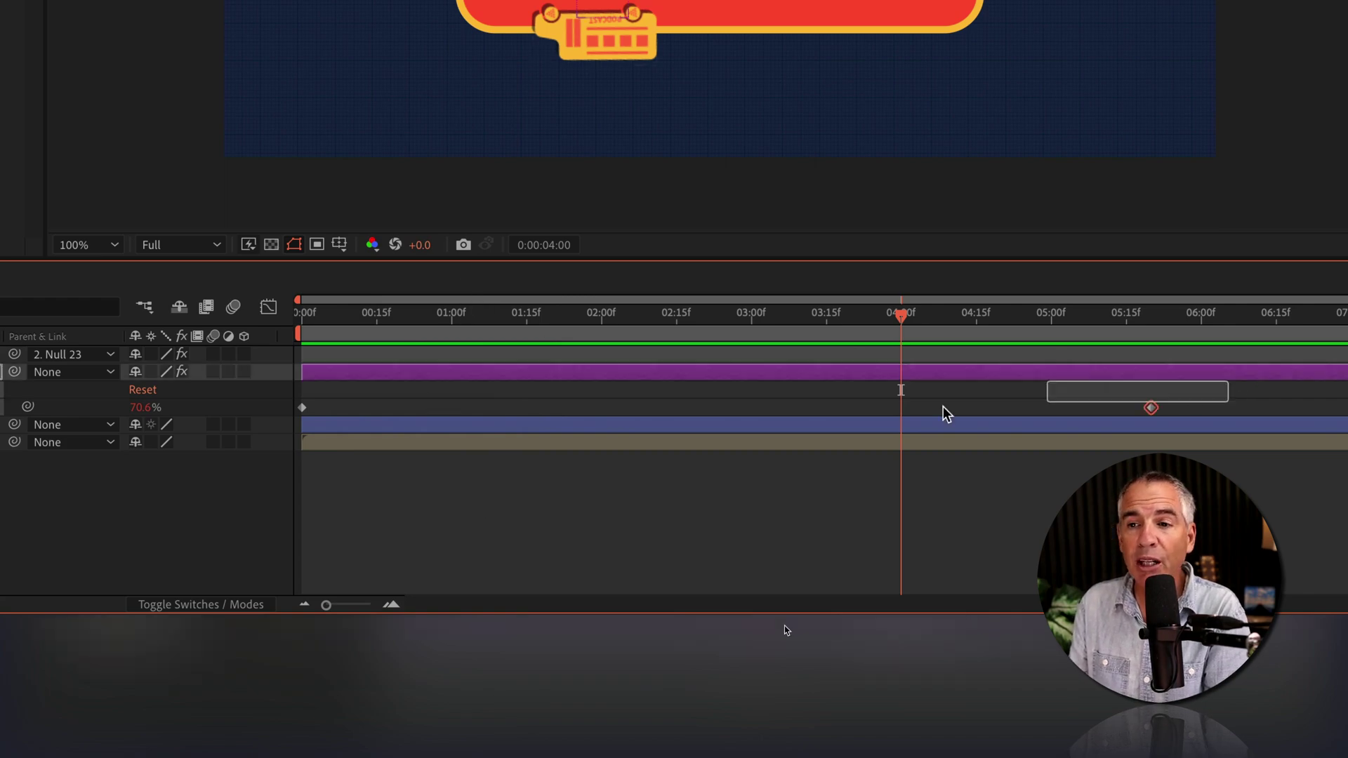
Time-reverse both of Null 23's Progress keyframes with Keyframe Assistant
drag(946, 415, 302, 414)
right_click(302, 407)
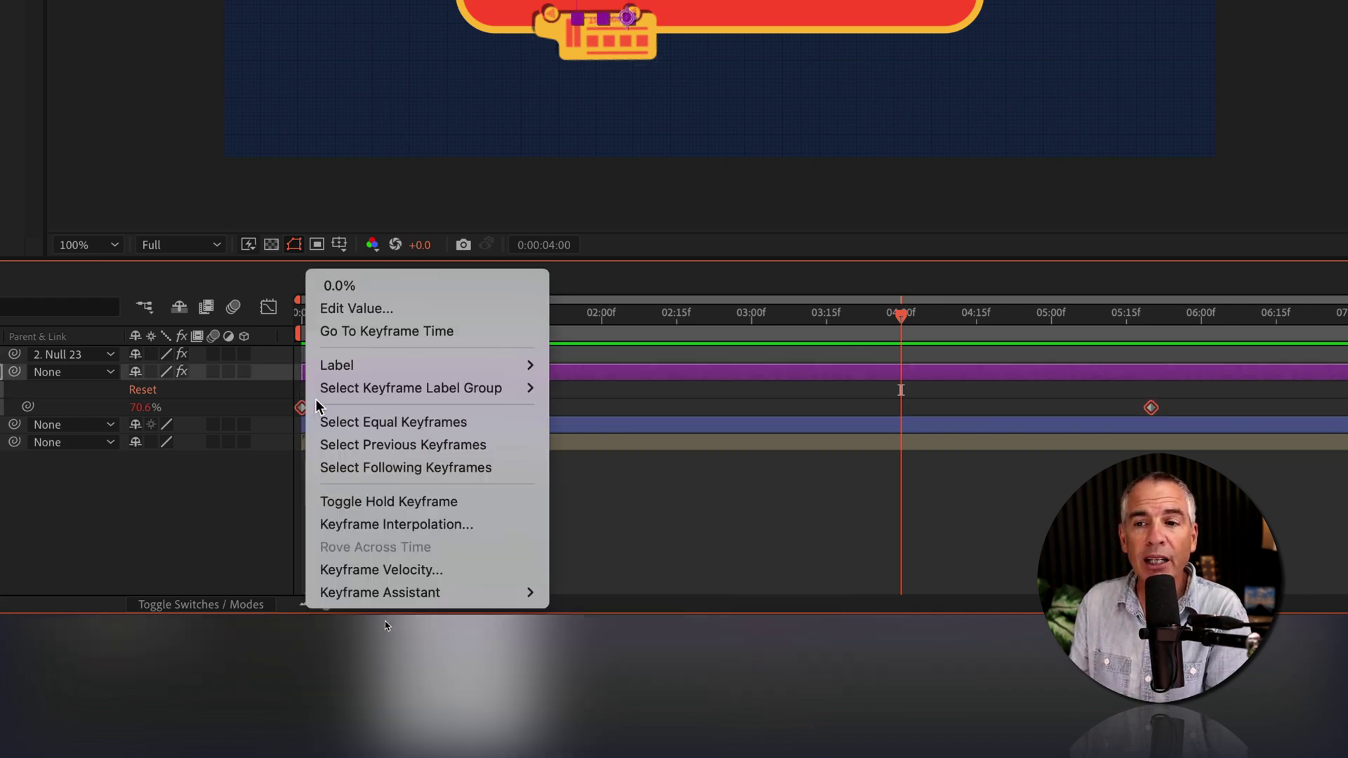
mouse_move(433, 598)
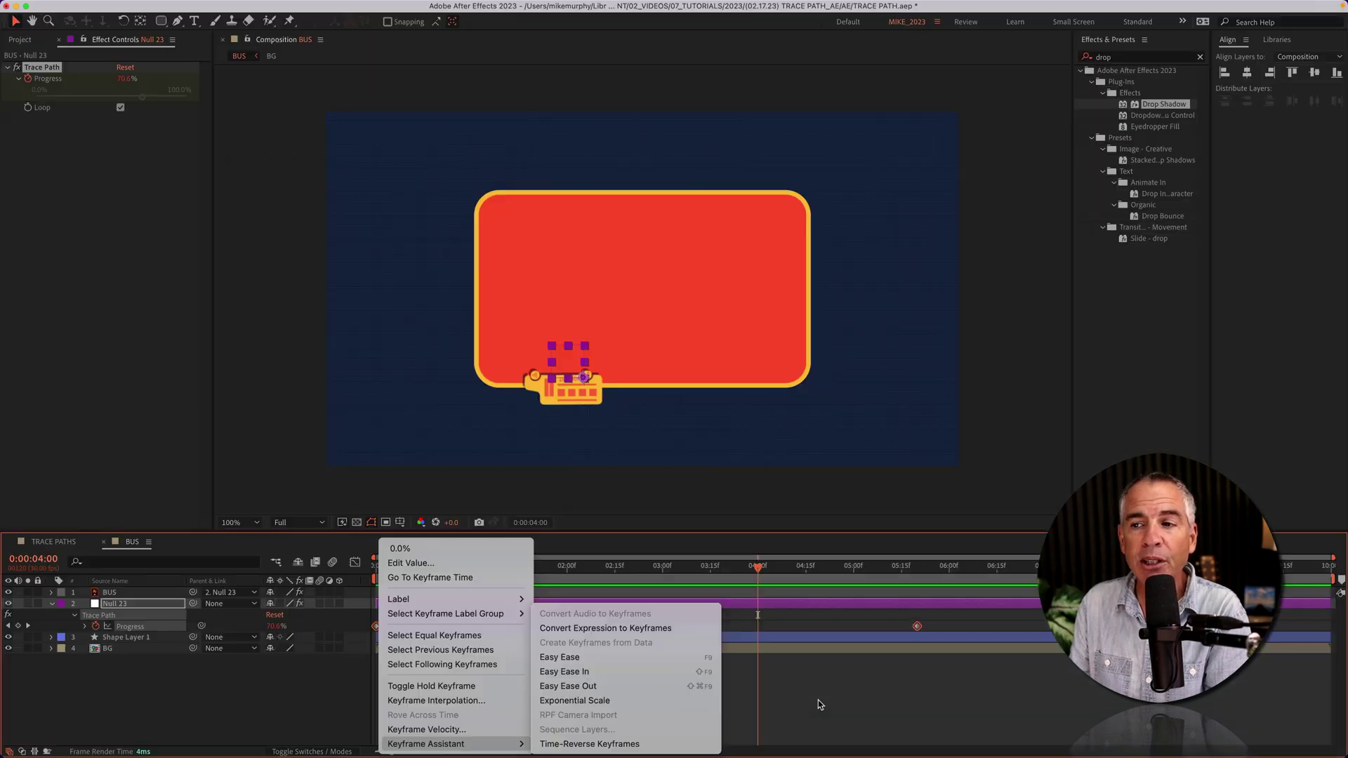
click(688, 594)
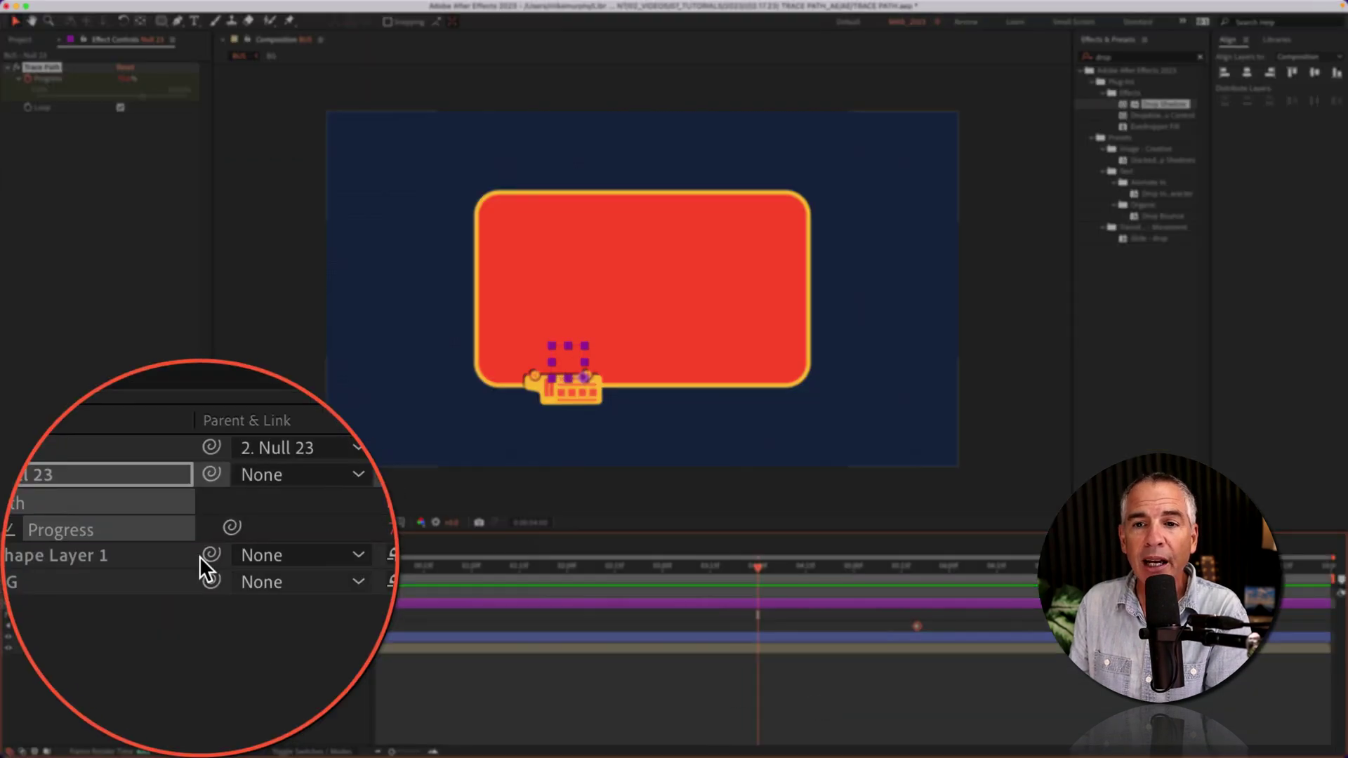
Select Null 23's Trace Path effect and uncheck its Loop option
click(199, 556)
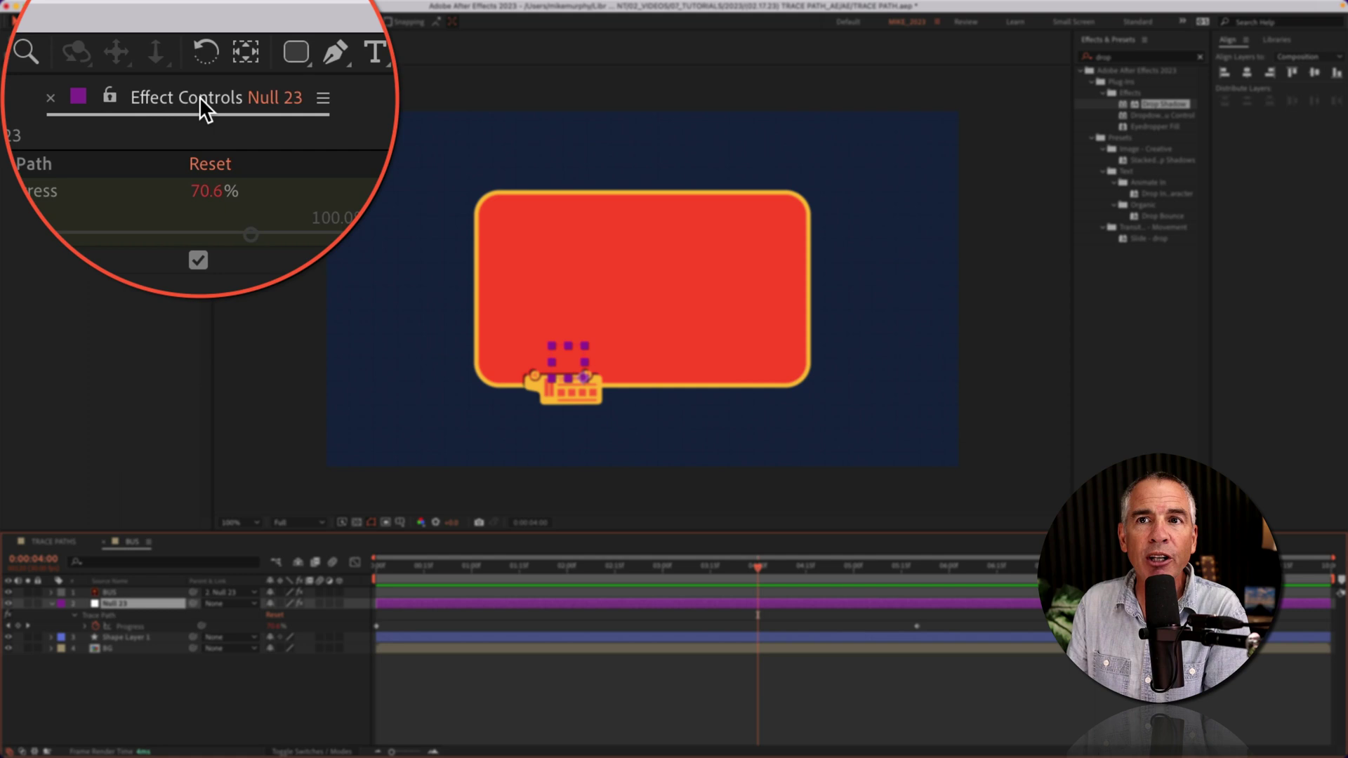
click(68, 176)
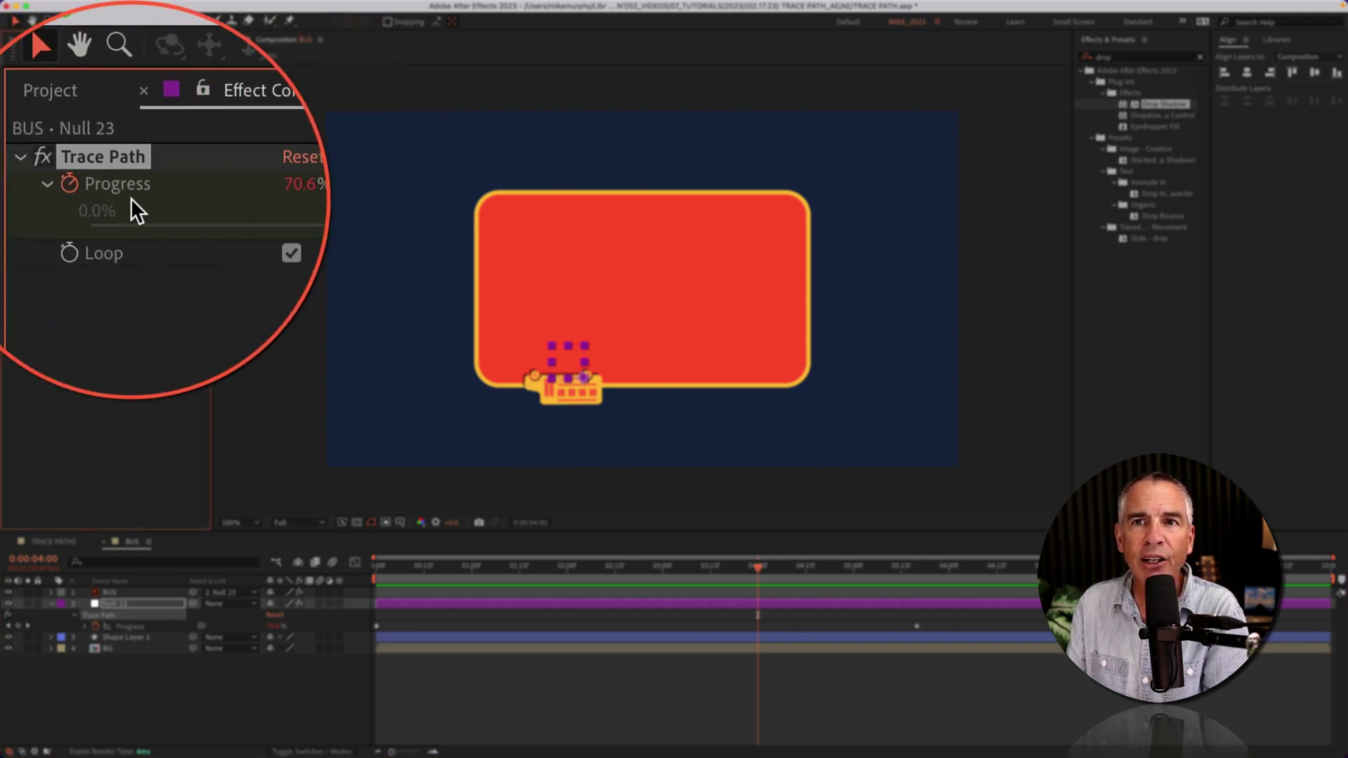
click(199, 198)
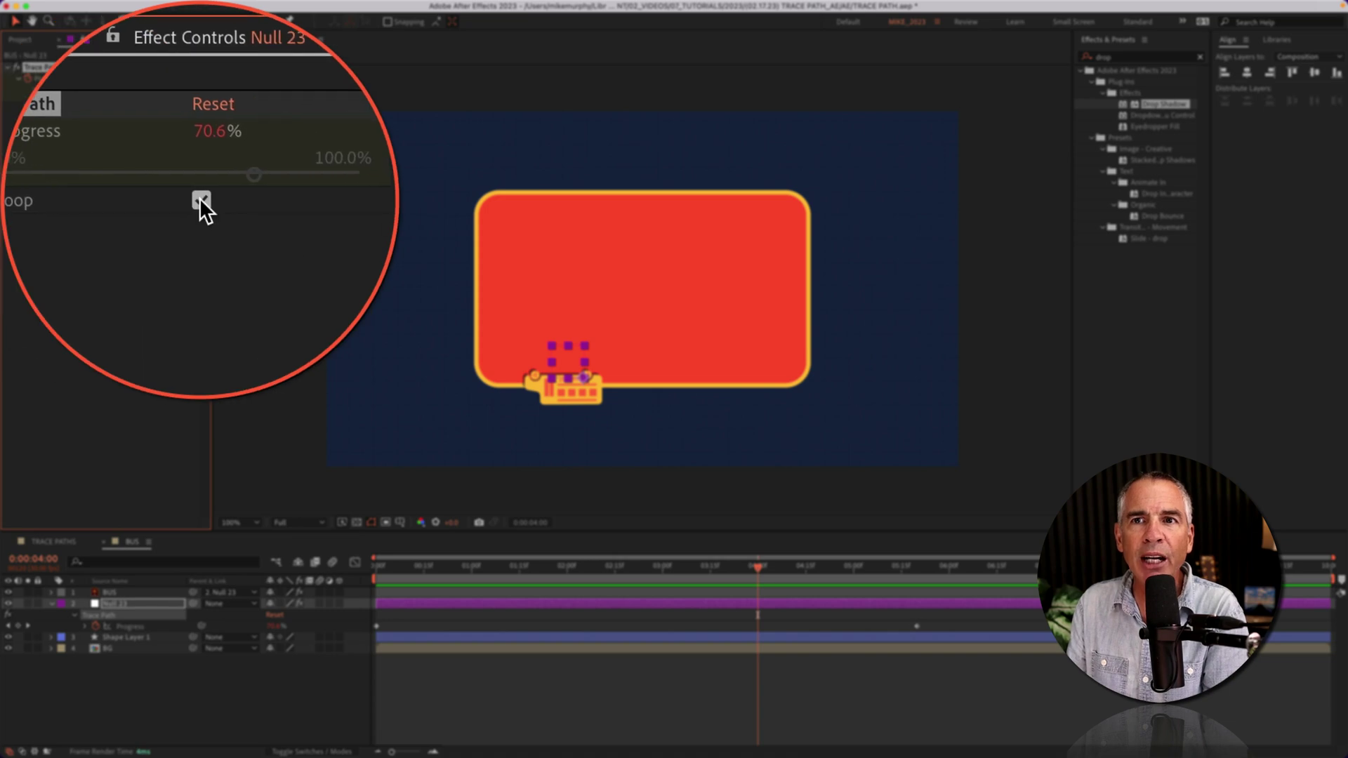